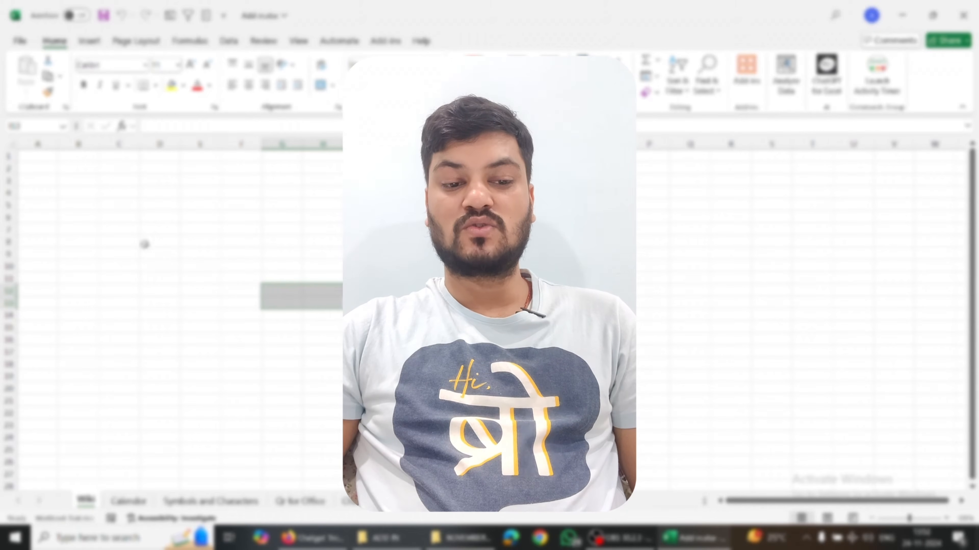
Select cell C7 on the Wiki sheet and open the full Office Add-ins store
left_click(135, 228)
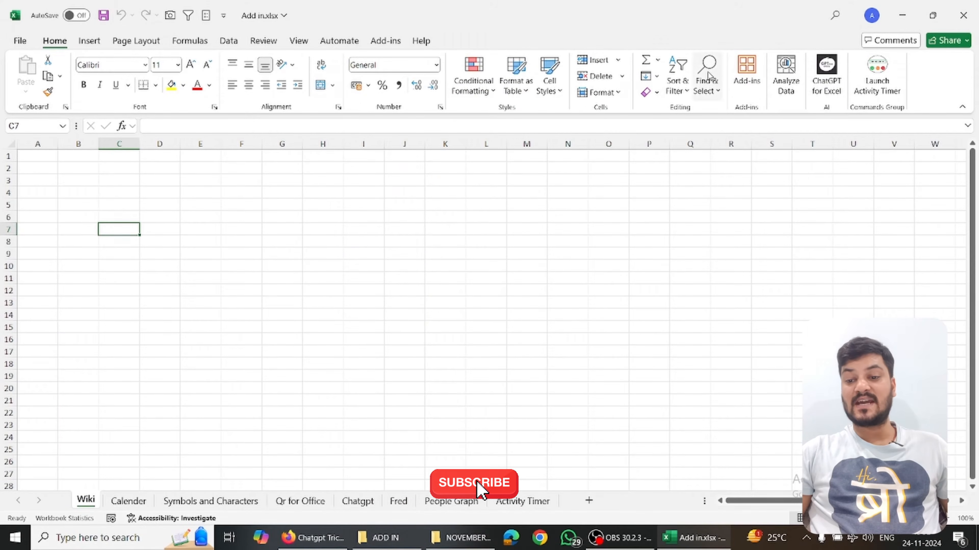
left_click(751, 69)
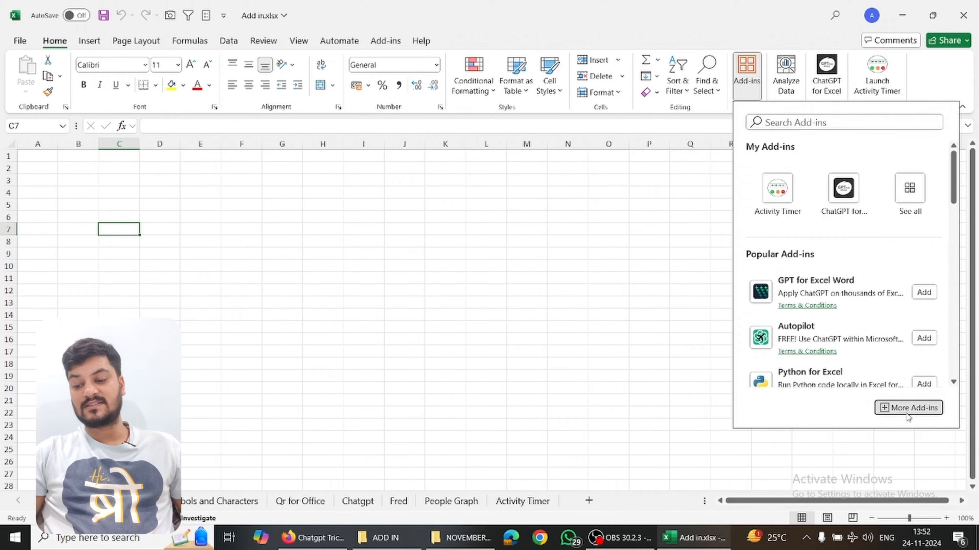
left_click(908, 408)
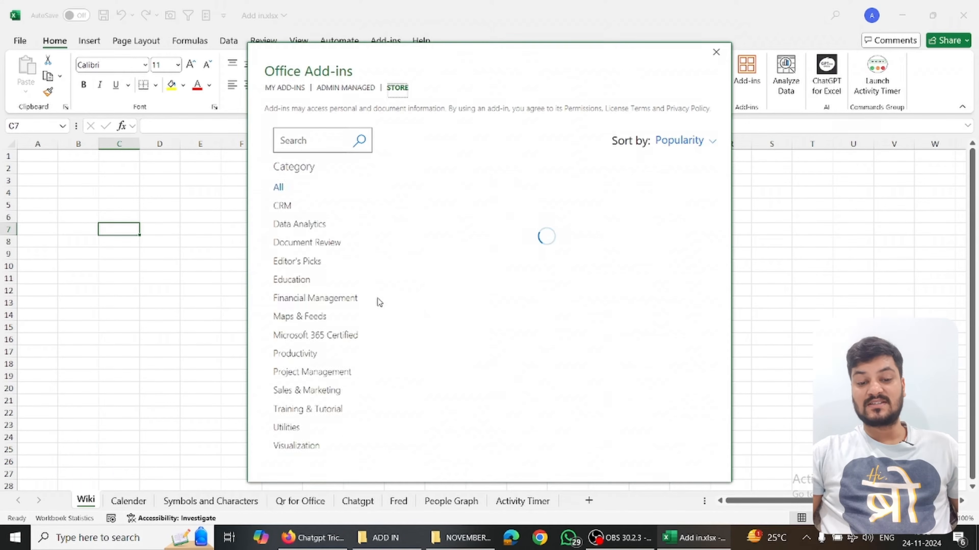
Browse the store's CRM, Data Analytics, Financial Management, Productivity and Visualization add-in categories
left_click(276, 208)
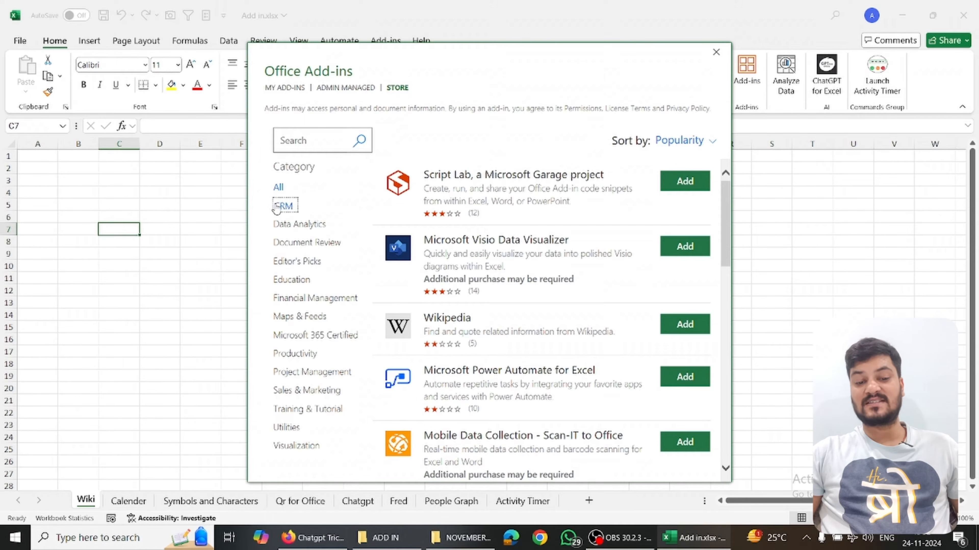
left_click(285, 227)
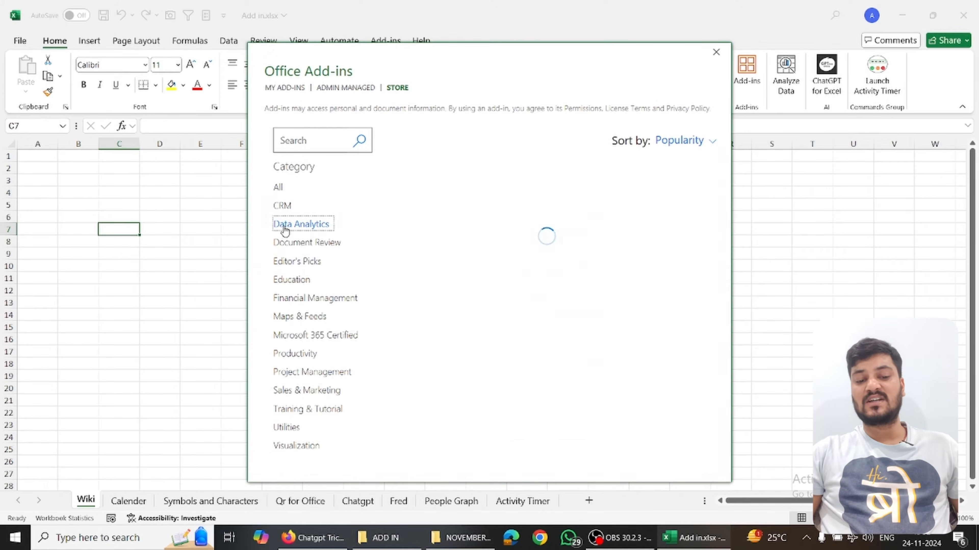
left_click(293, 301)
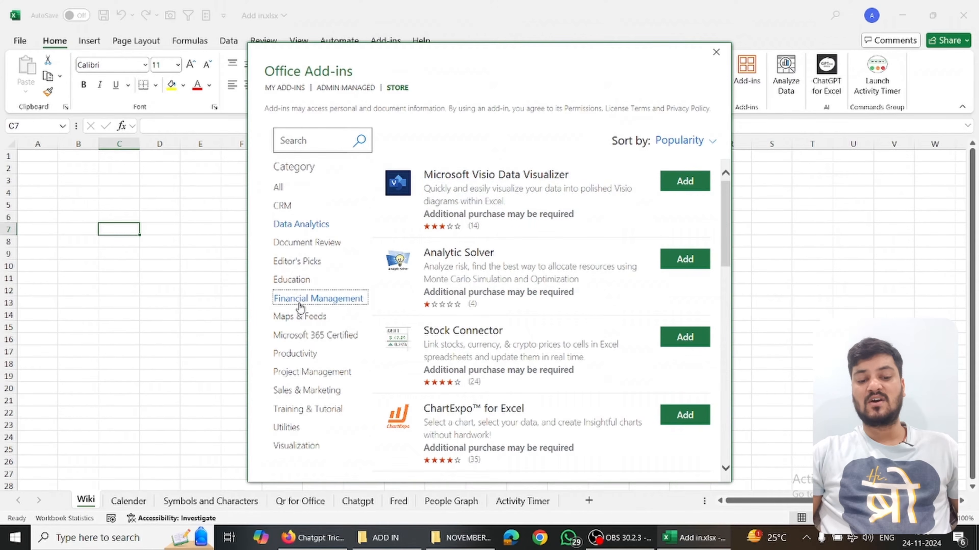
left_click(296, 355)
left_click(296, 445)
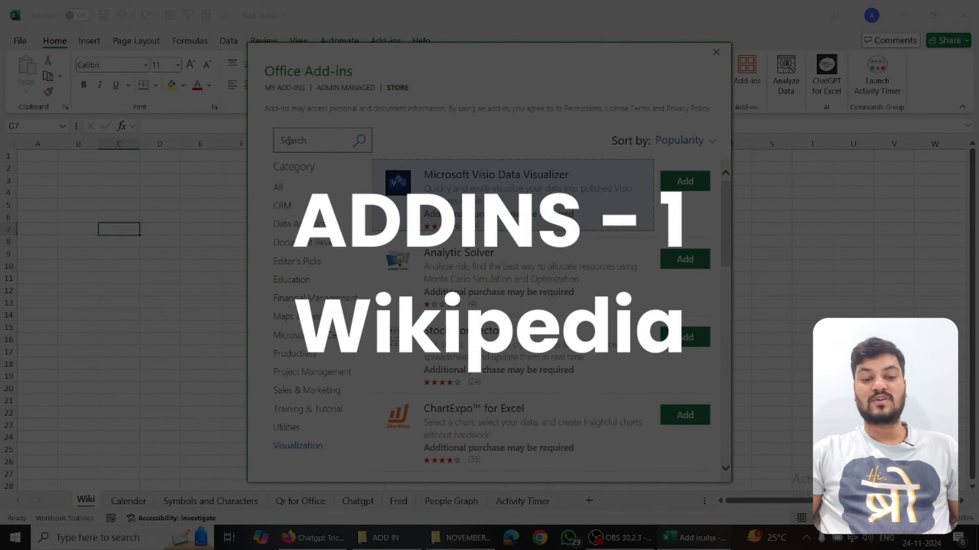
Search the store for "wikipe" and add the Wikipedia add-in, accepting its license terms
left_click(289, 140)
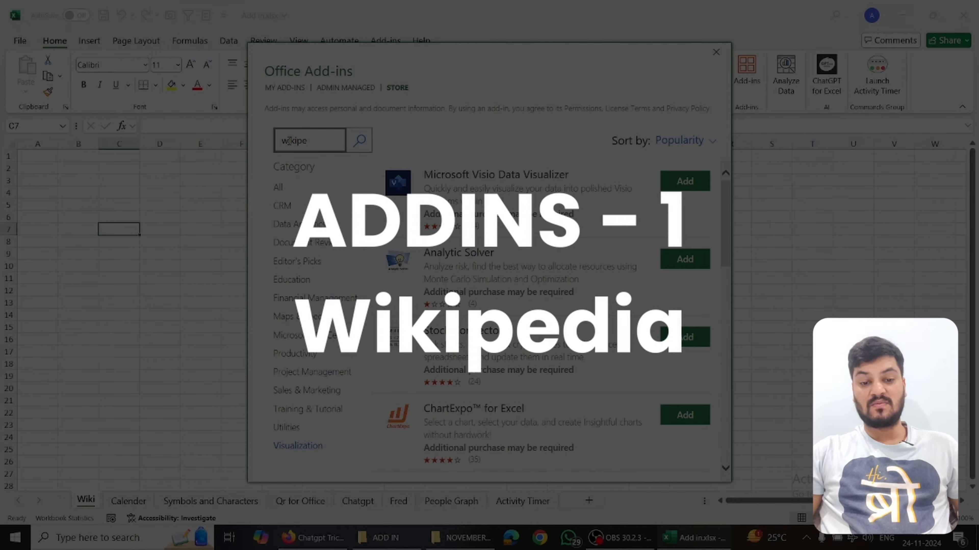
left_click(359, 142)
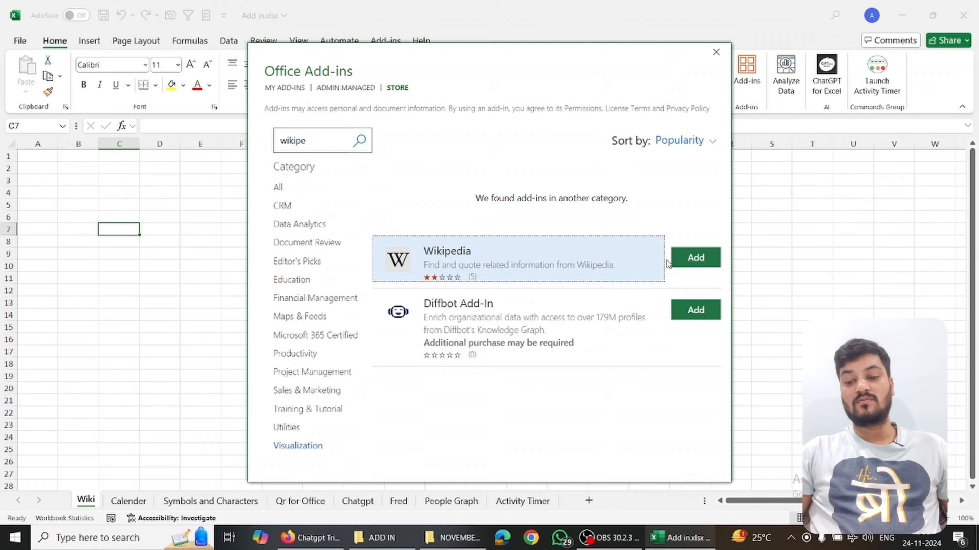
left_click(696, 266)
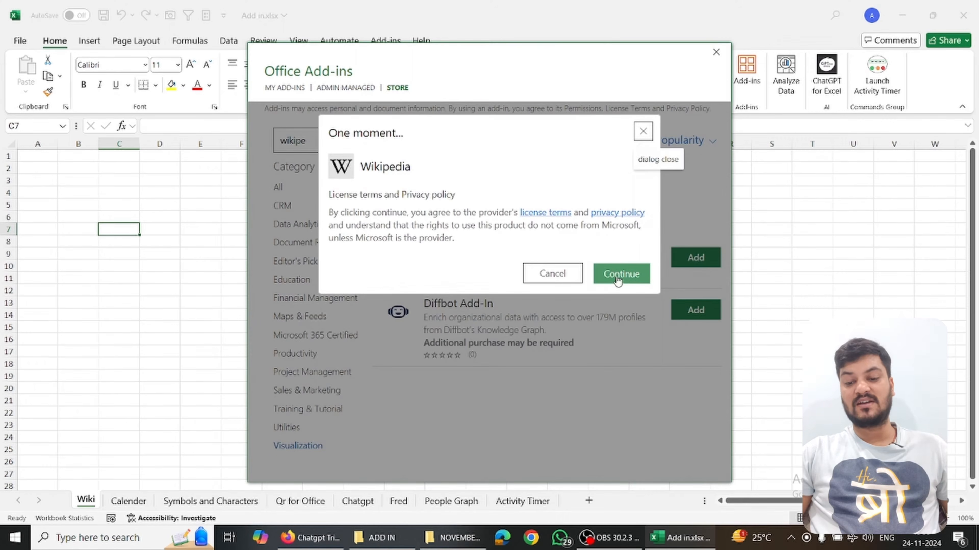
left_click(631, 274)
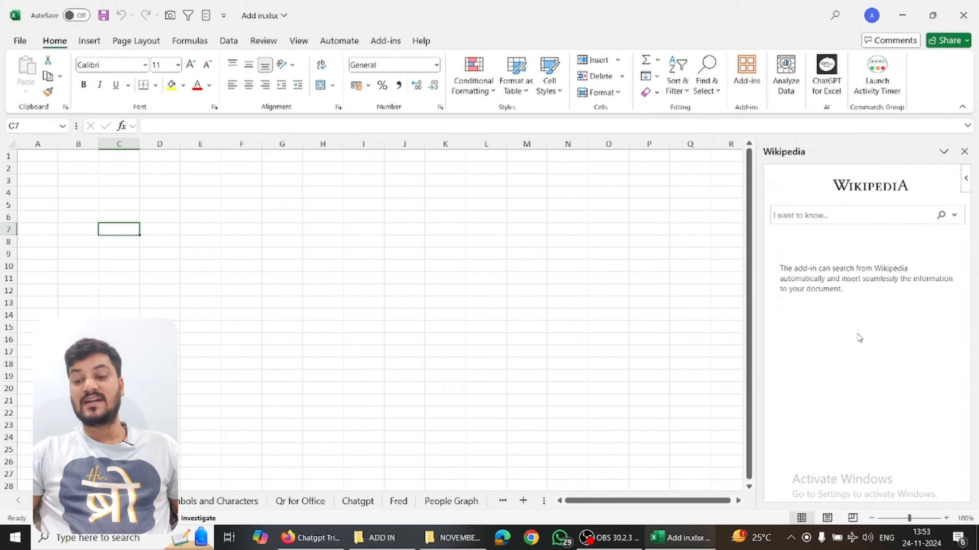
Look up "Taj Mahal" in the Wikipedia add-in
left_click(804, 216)
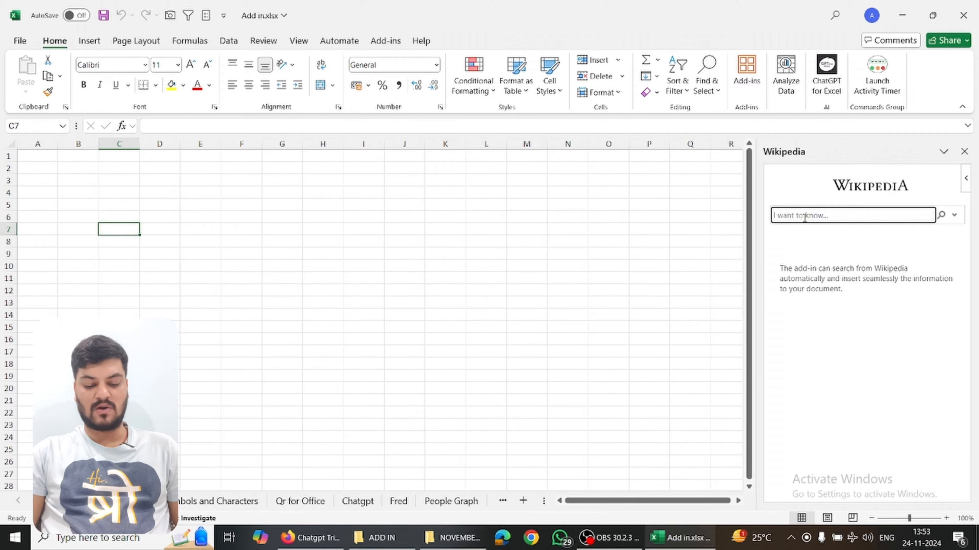
type("Taj Mahal")
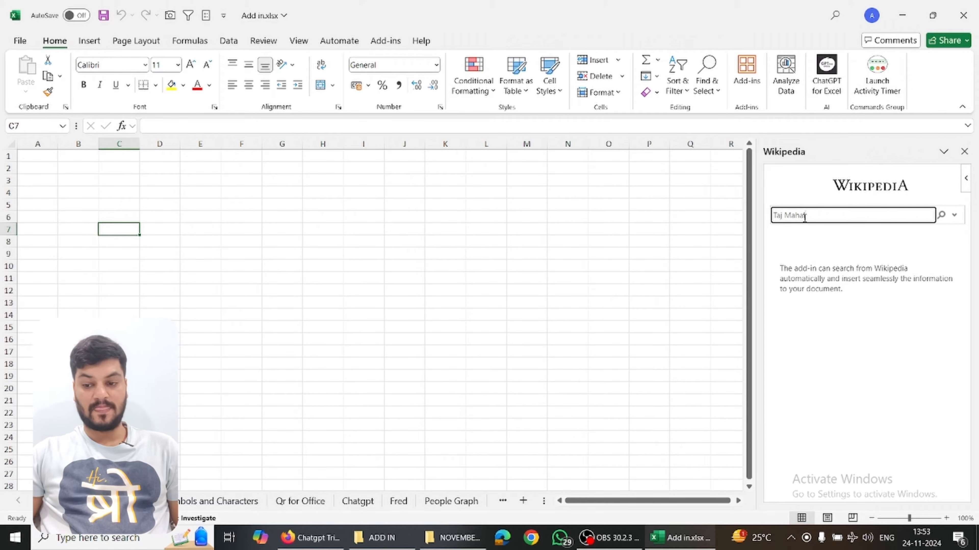
key("Return")
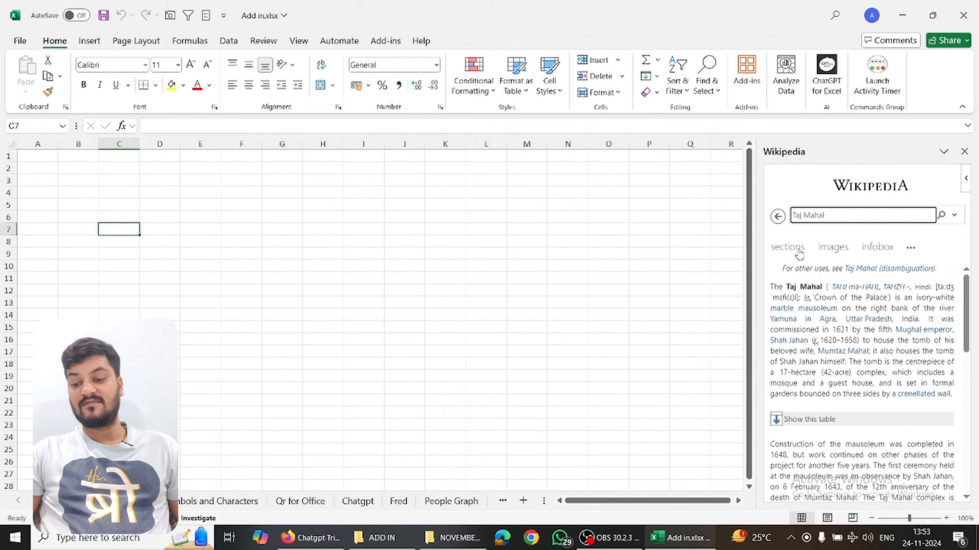
Insert the Taj Mahal photo with the crowd in front from the article's images into the sheet at cell B6
left_click(825, 251)
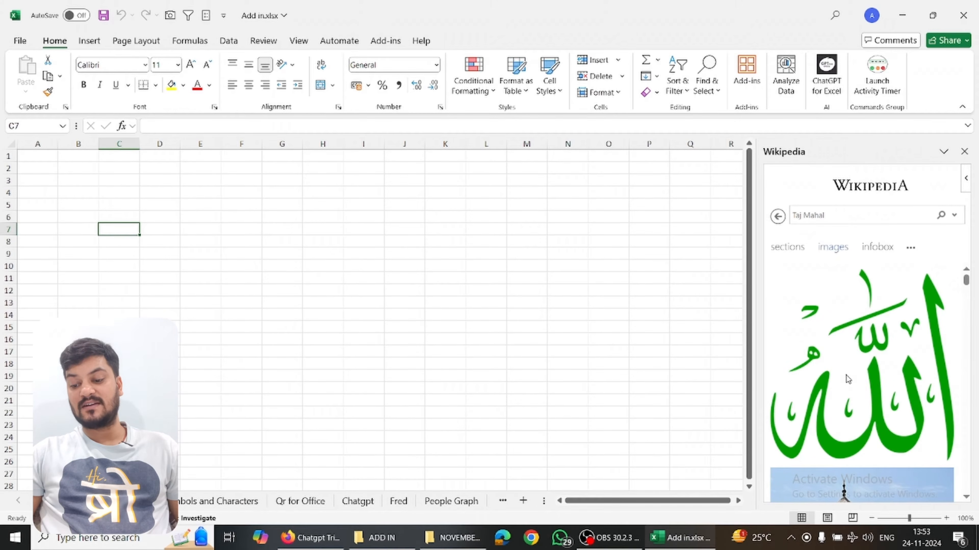
scroll(846, 380, "down", 5)
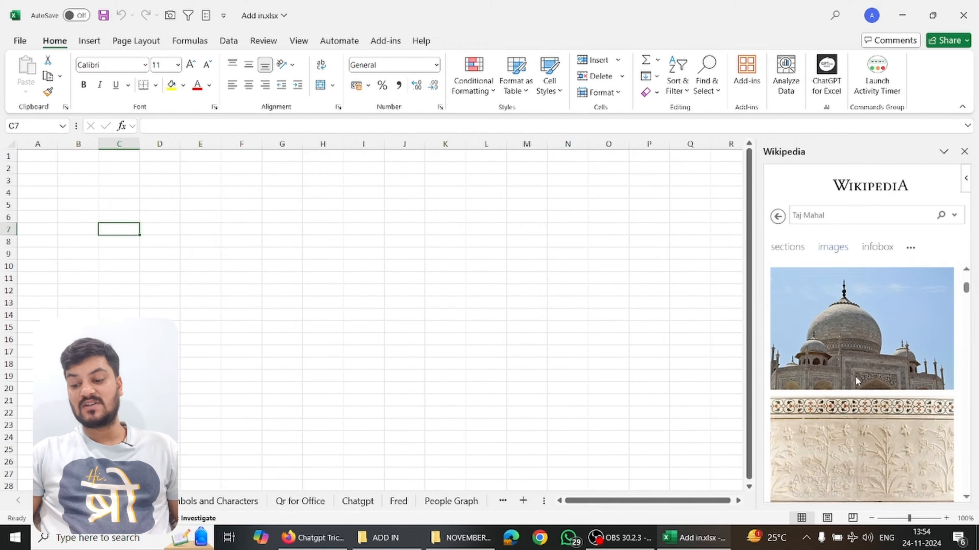
scroll(855, 376, "down", 5)
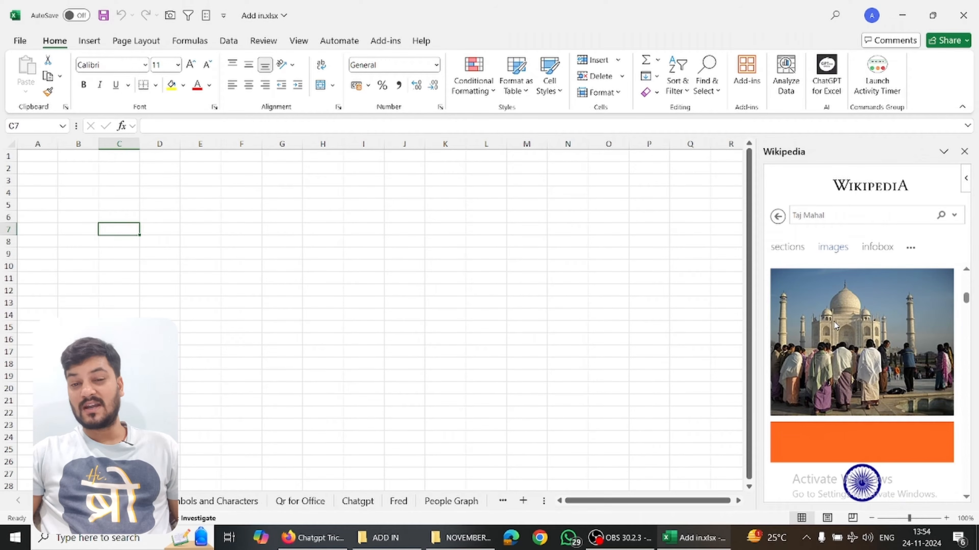
left_click_drag(831, 326, 99, 213)
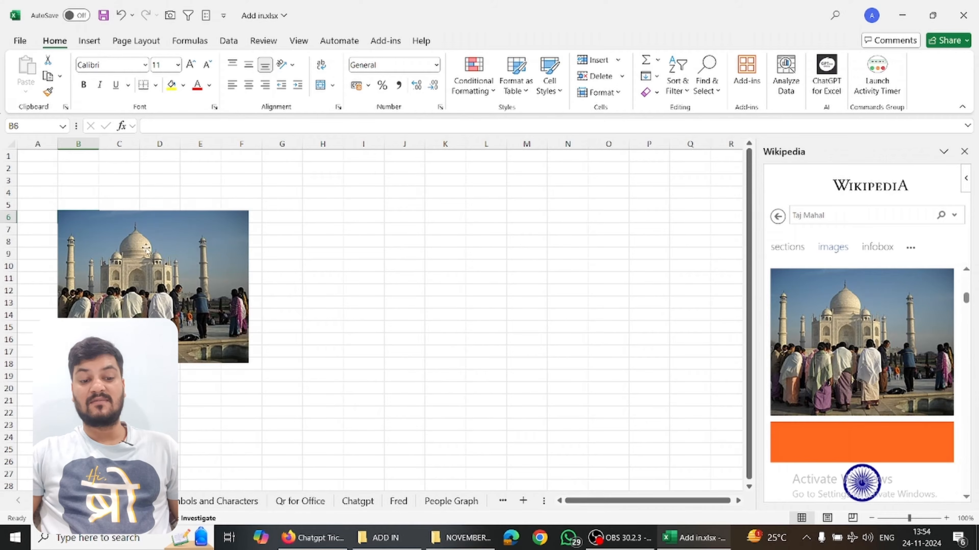
Shrink the inserted Taj Mahal picture and place it over about cells A3 to D13
left_click(214, 347)
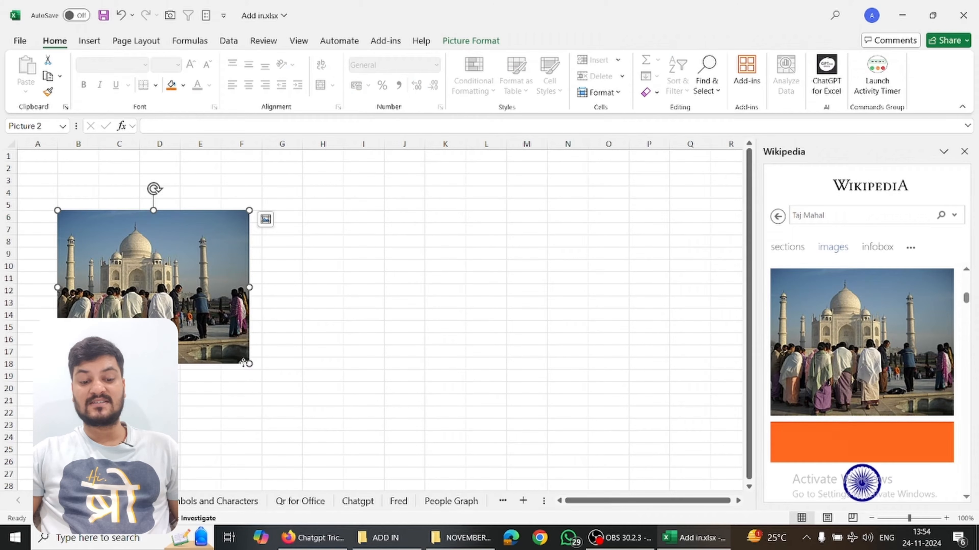
left_click_drag(243, 362, 171, 299)
left_click(268, 262)
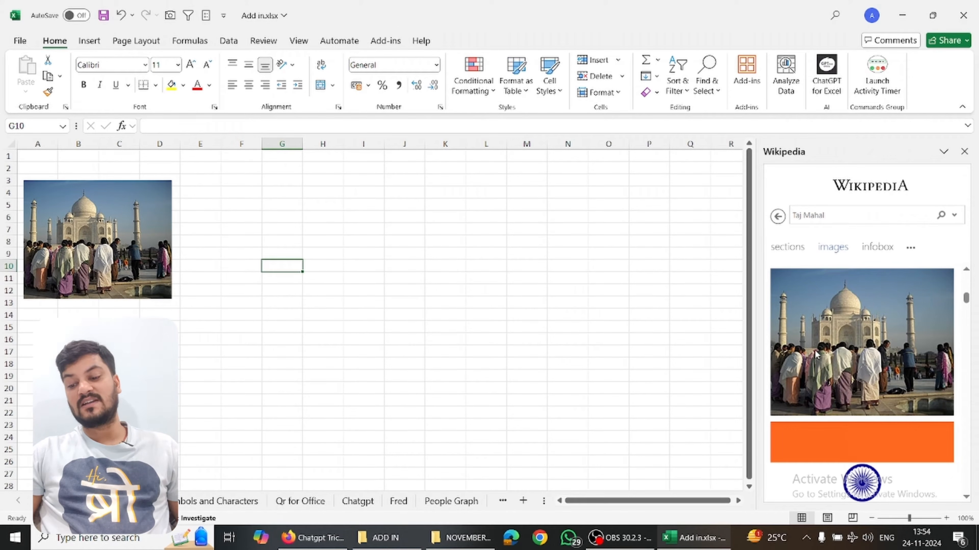
Insert the Indian flag from the article's images at cell G7 and shrink it to about G7:I13
scroll(815, 355, "down", 3)
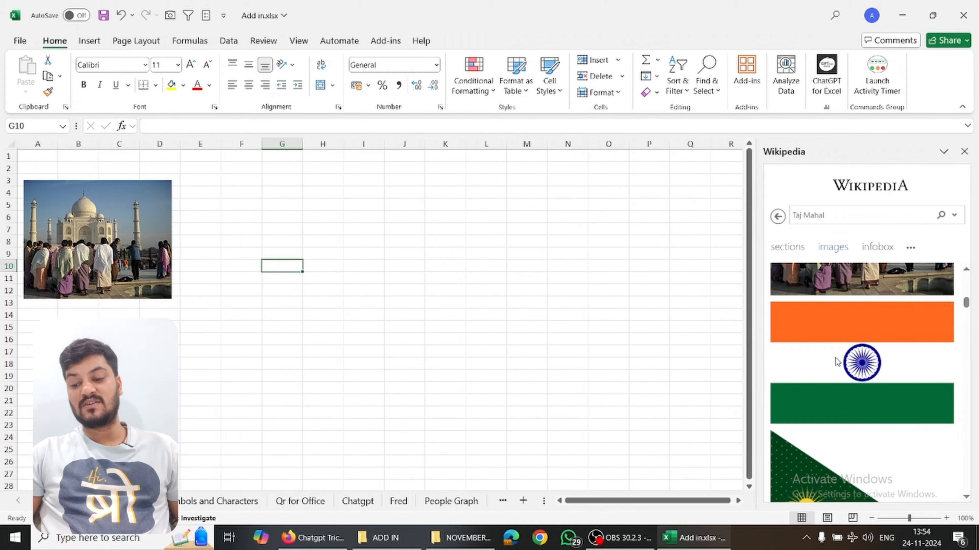
left_click_drag(835, 363, 301, 227)
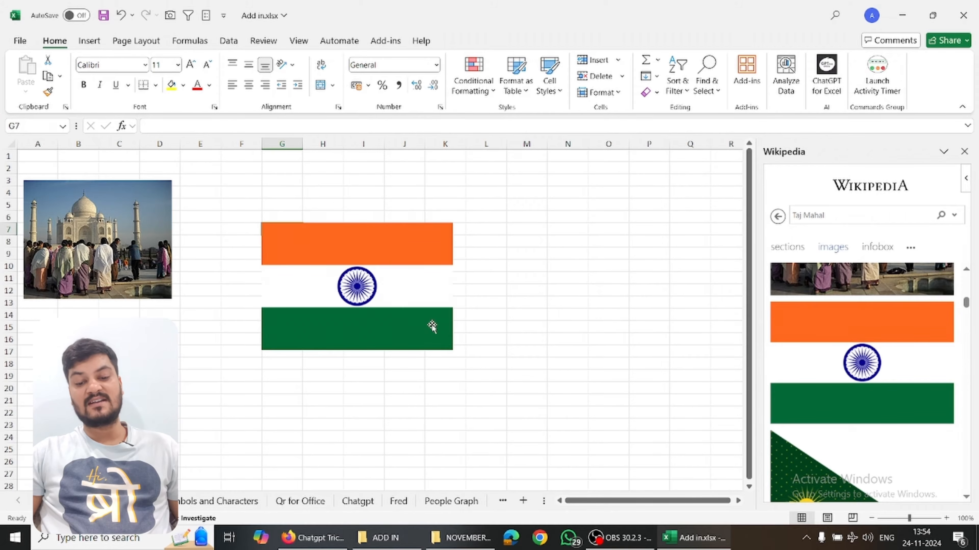
left_click(449, 348)
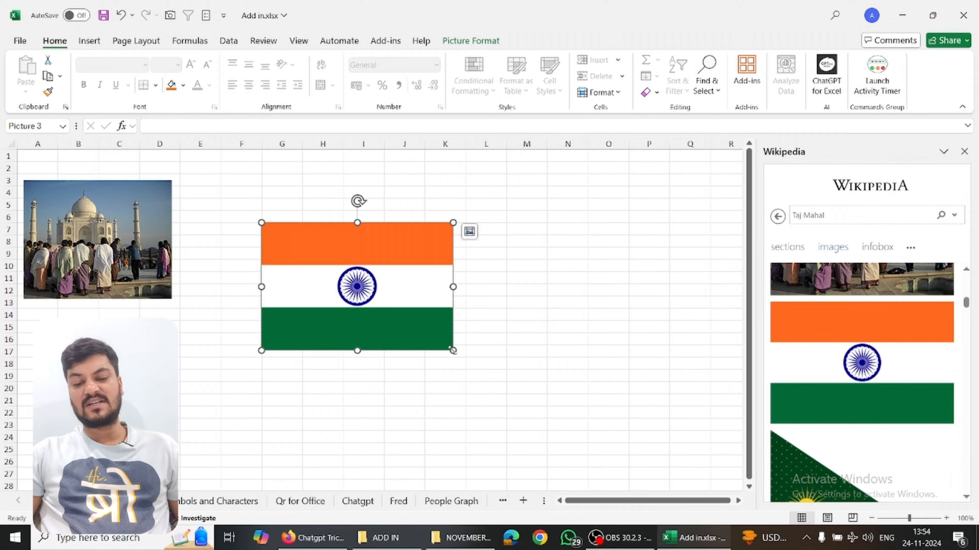
left_click_drag(450, 348, 385, 308)
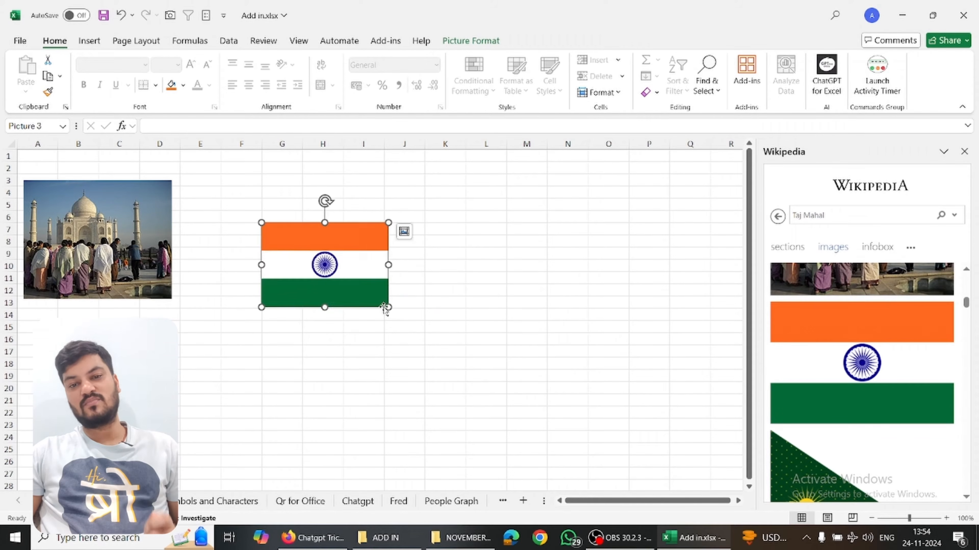
Insert the sentence about the 1631 commissioning, ending at "Mumtaz Mahal;", from the article's Overview section into cell B18
left_click(798, 249)
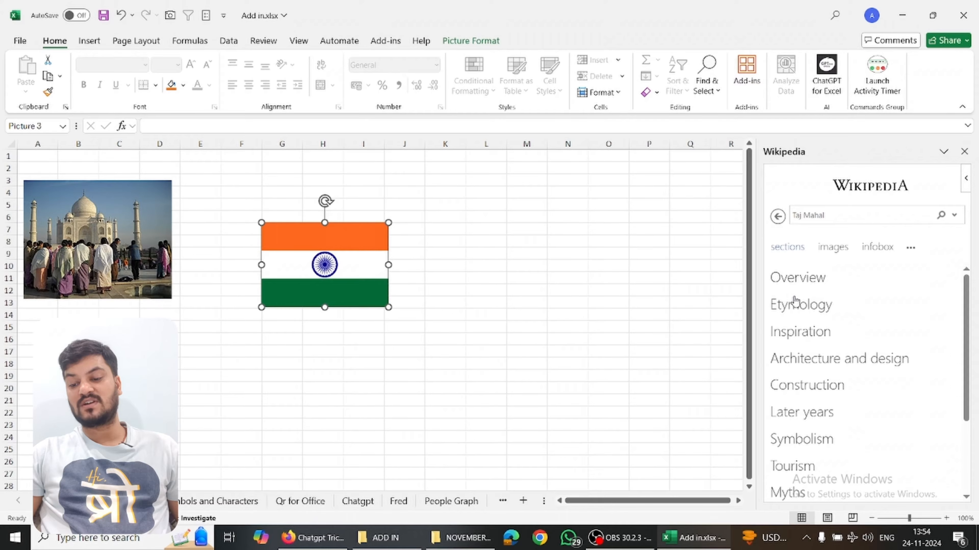
left_click(794, 278)
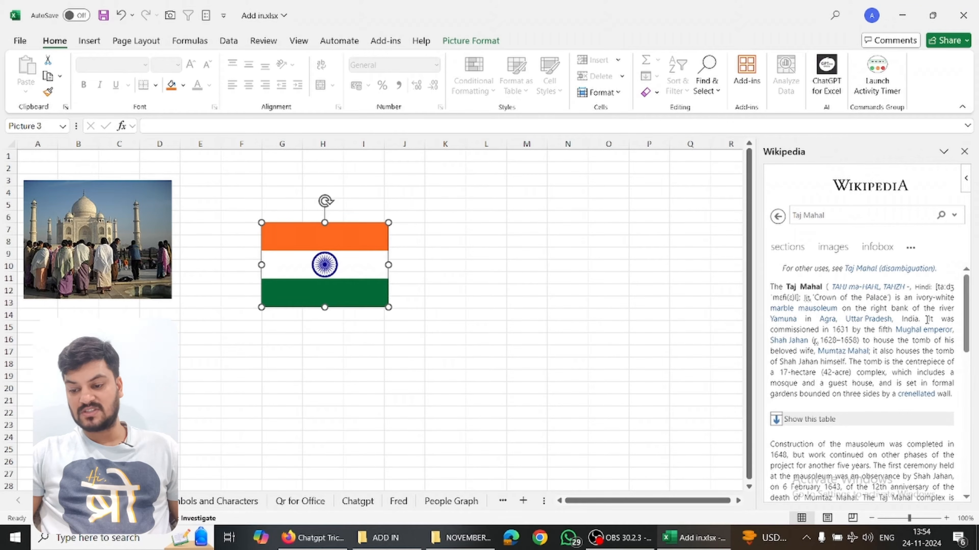
left_click_drag(927, 320, 78, 364)
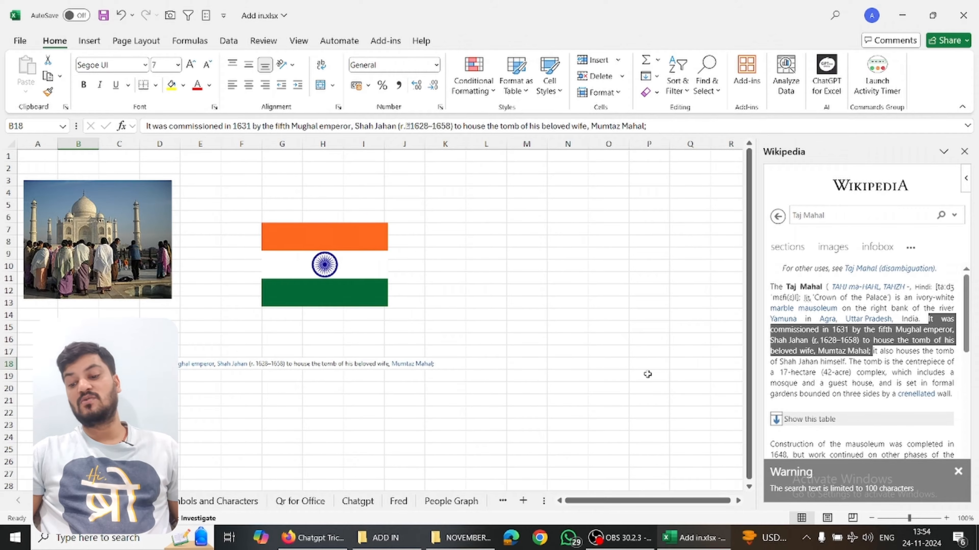
scroll(824, 412, "down", 5)
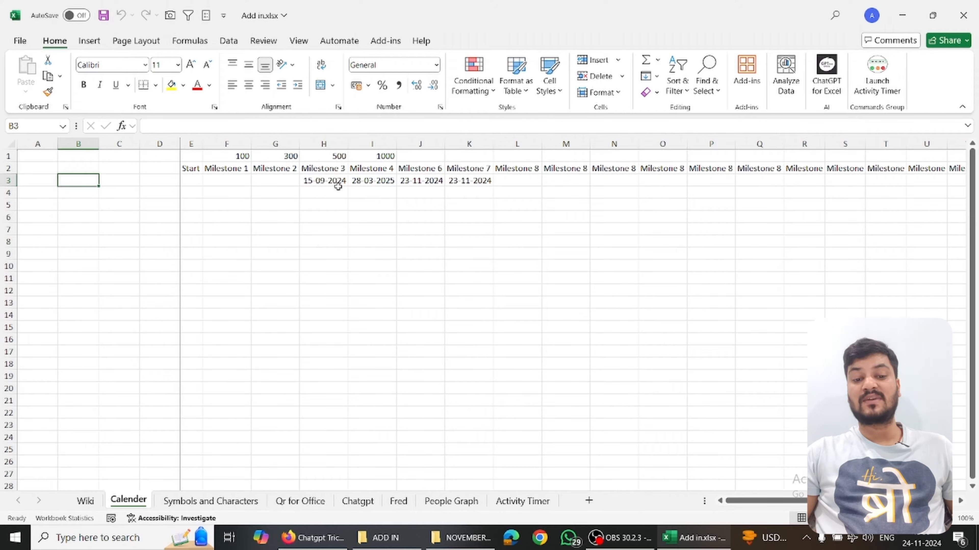
Enter the date 25-07-2024 in cell L3 under Milestone 8 on the Calender sheet
left_click(518, 187)
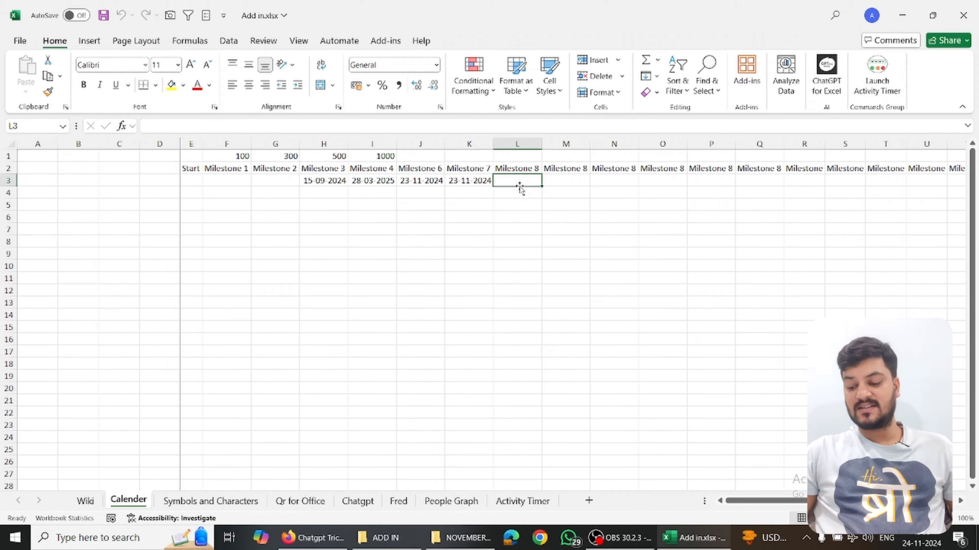
type("25-07-")
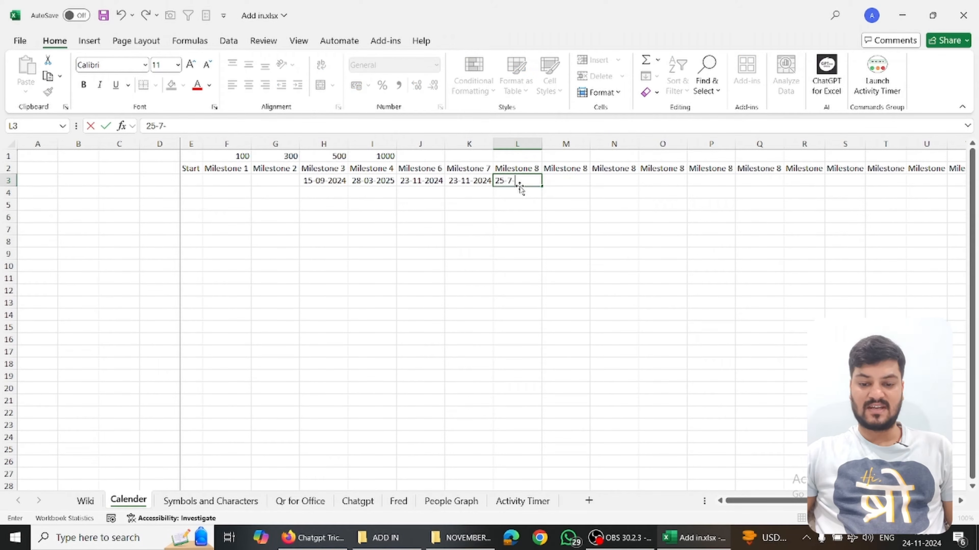
type("2024")
key("Return")
key("Up")
key("Right")
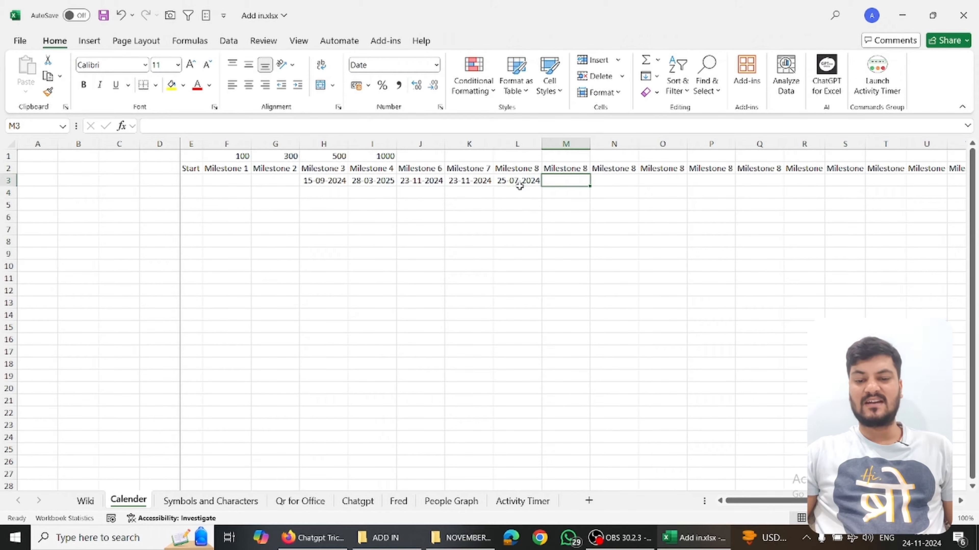
key("Left")
key("Left")
key("Left")
key("Left")
key("Left")
key("Left")
key("Left")
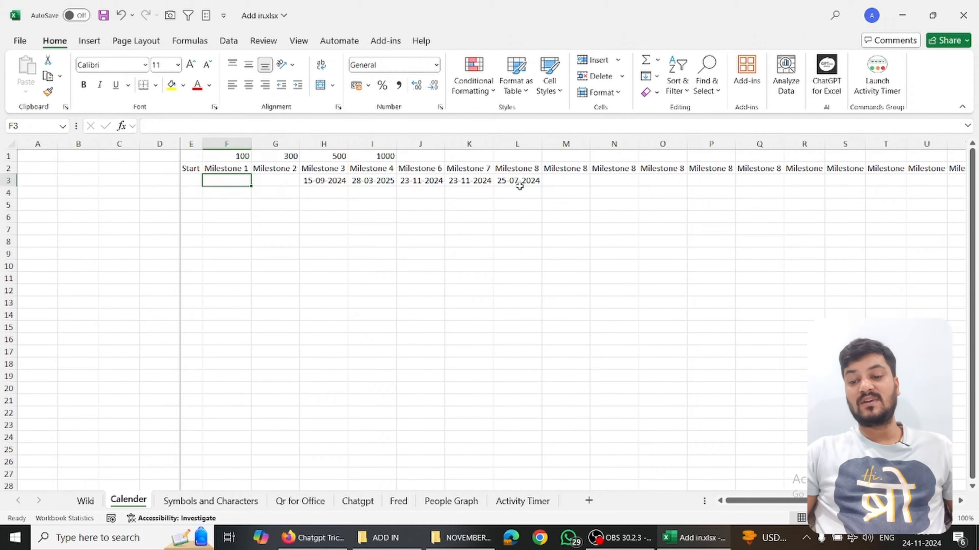
Search the Office add-in store for "calender" and install the Mini Calendar and Date Picker add-in on the Calender sheet
left_click(755, 69)
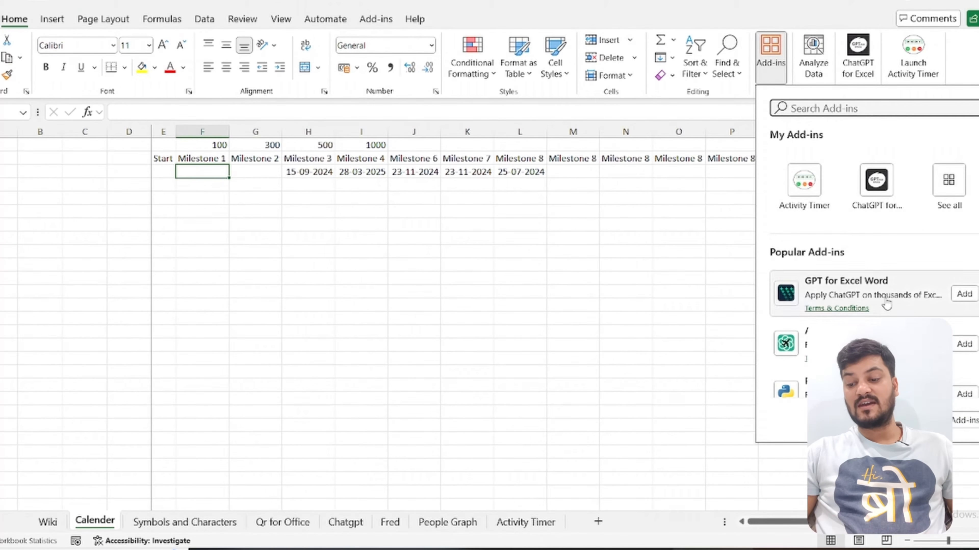
left_click(959, 420)
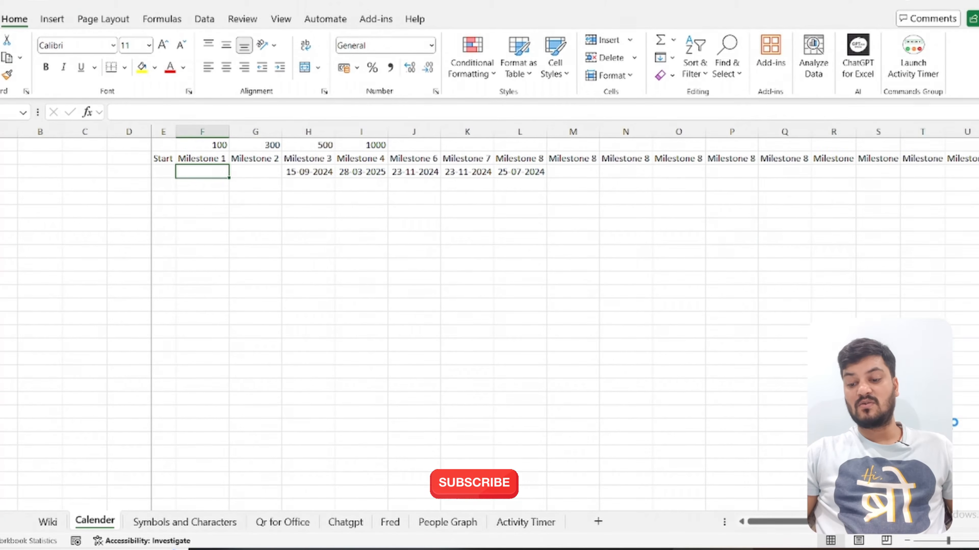
left_click(316, 131)
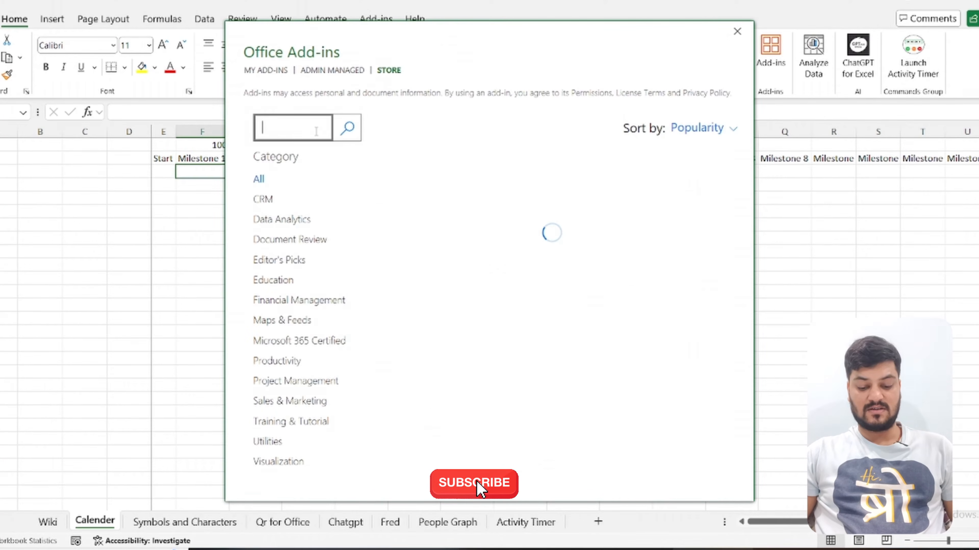
type("calender")
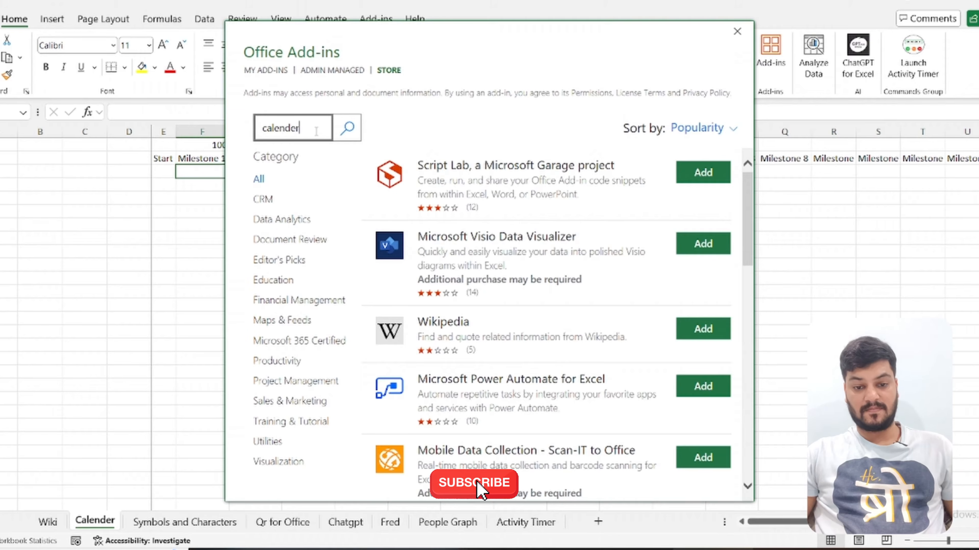
left_click(348, 129)
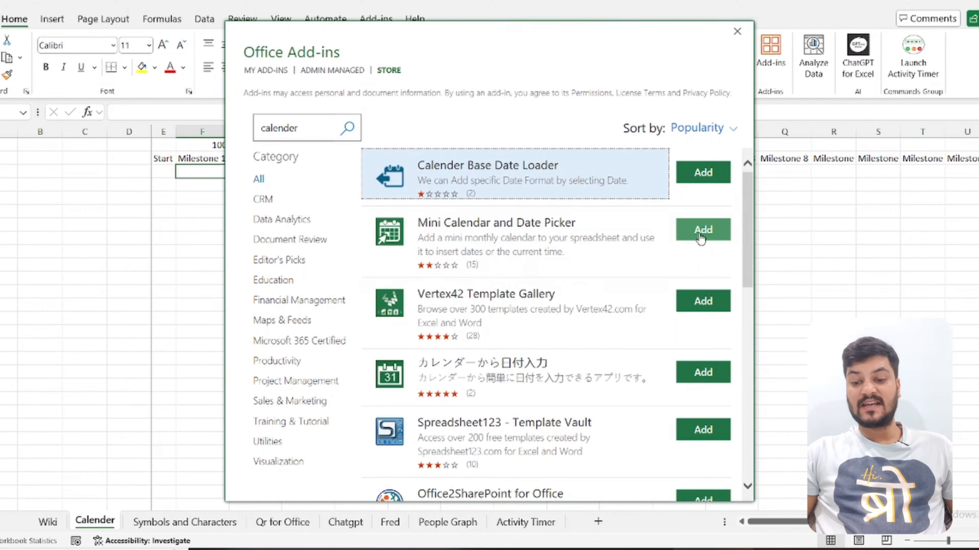
left_click(703, 230)
left_click(632, 273)
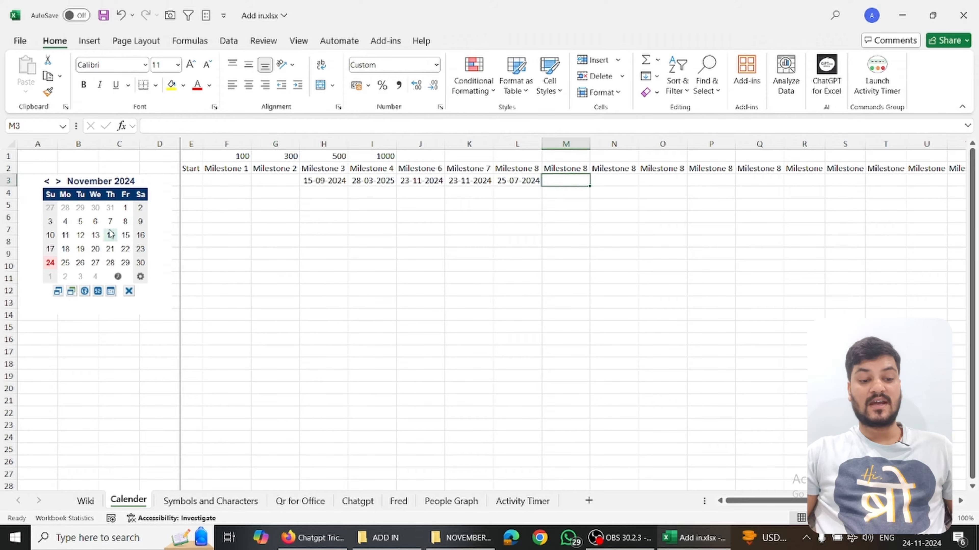
Use the mini calendar to insert 24-11-2024 in cell M3 and 05-12-2024 in cell N3
left_click(54, 263)
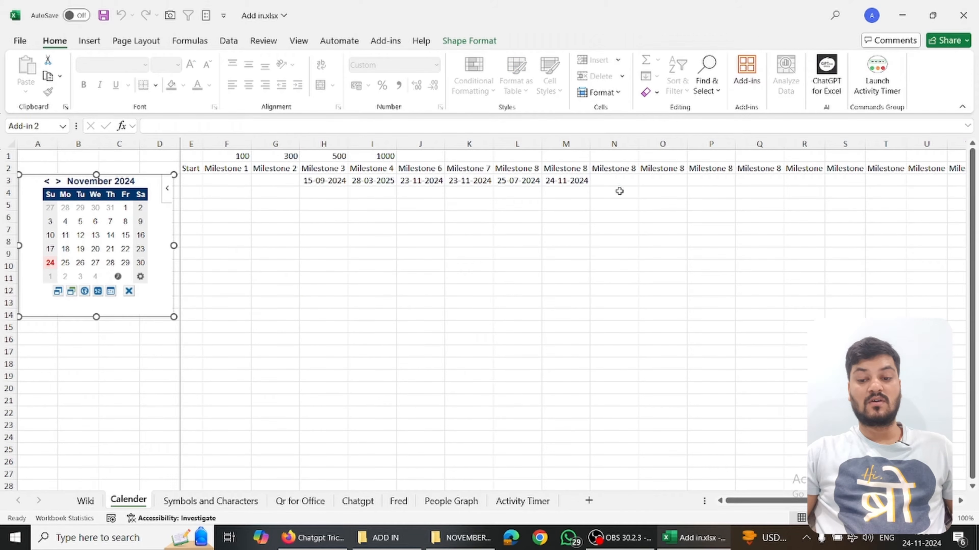
left_click(616, 180)
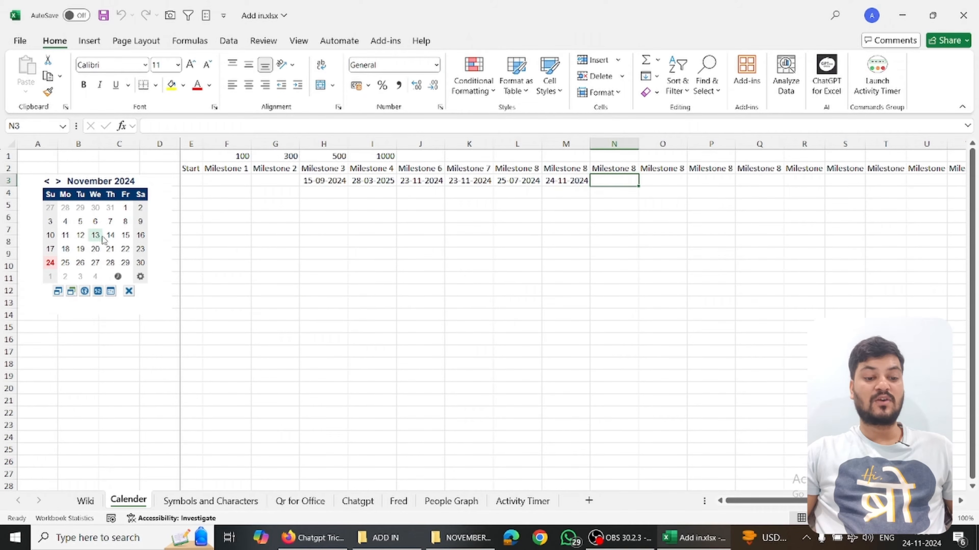
left_click(63, 187)
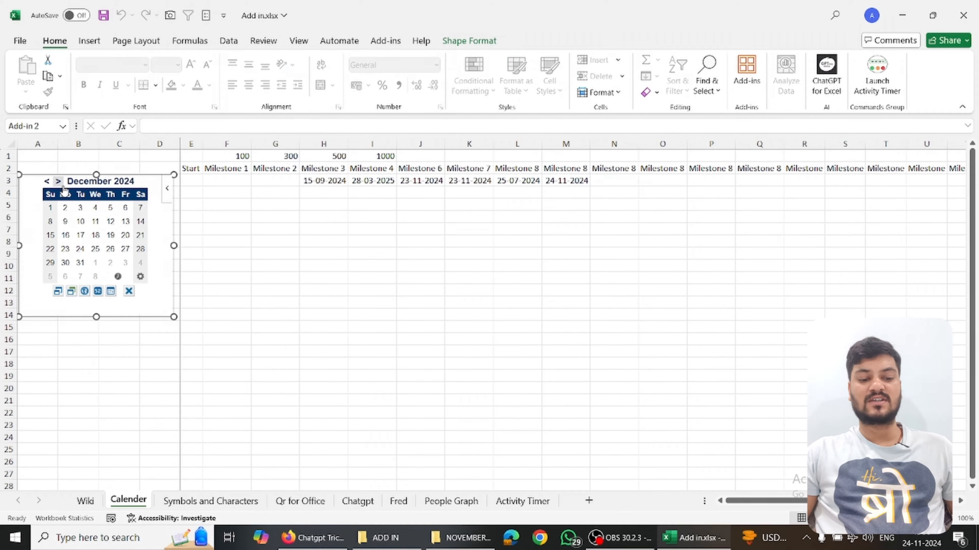
left_click(110, 209)
Use the mini calendar to insert 12-12-2024 in cell O3 and 19-12-2024 in cell P3
left_click(663, 181)
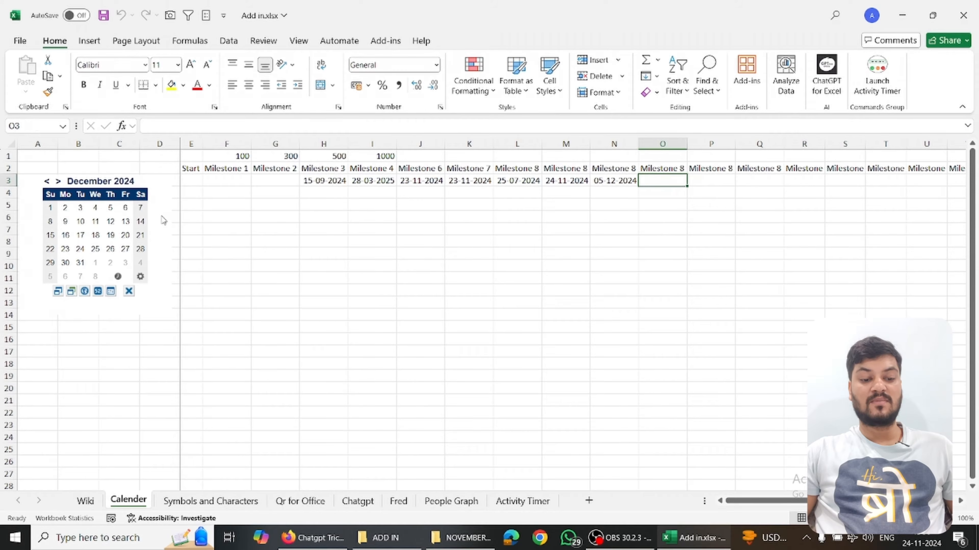
left_click(110, 221)
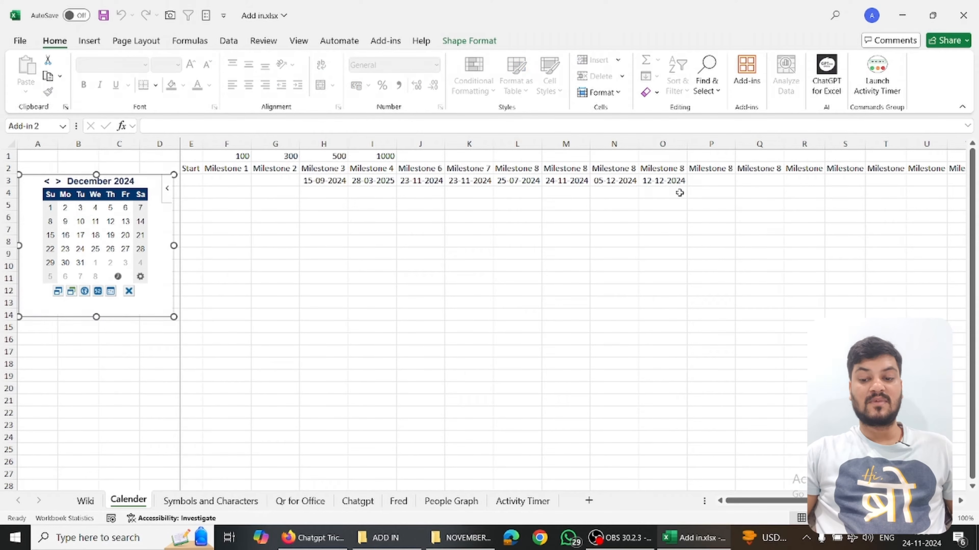
left_click(705, 181)
left_click(111, 236)
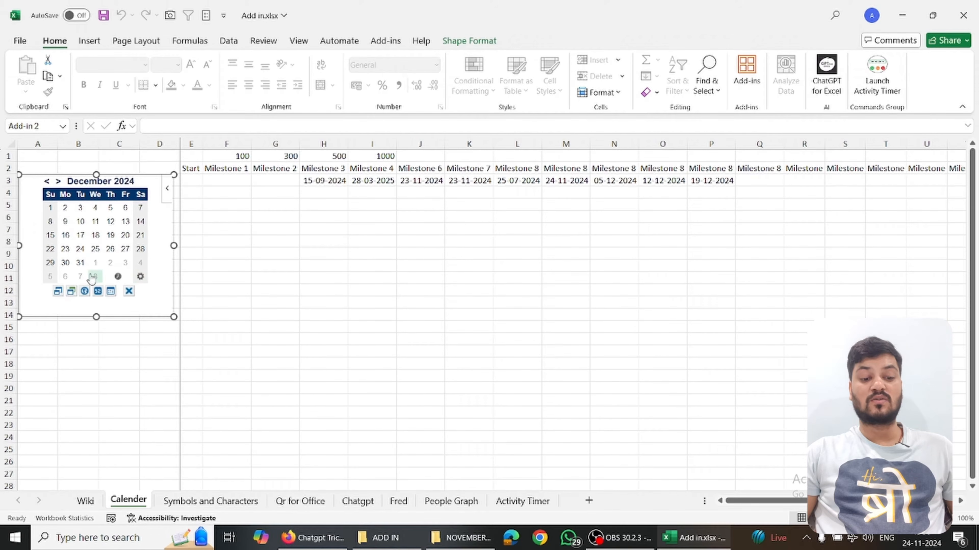
Insert the current time in cell H4 from the mini calendar and show week numbers in the calendar
left_click(319, 196)
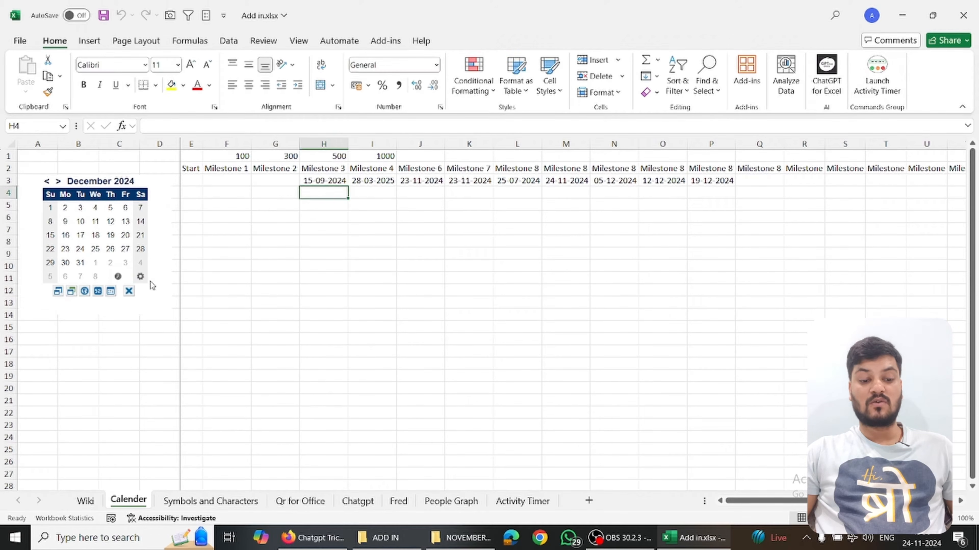
left_click(117, 277)
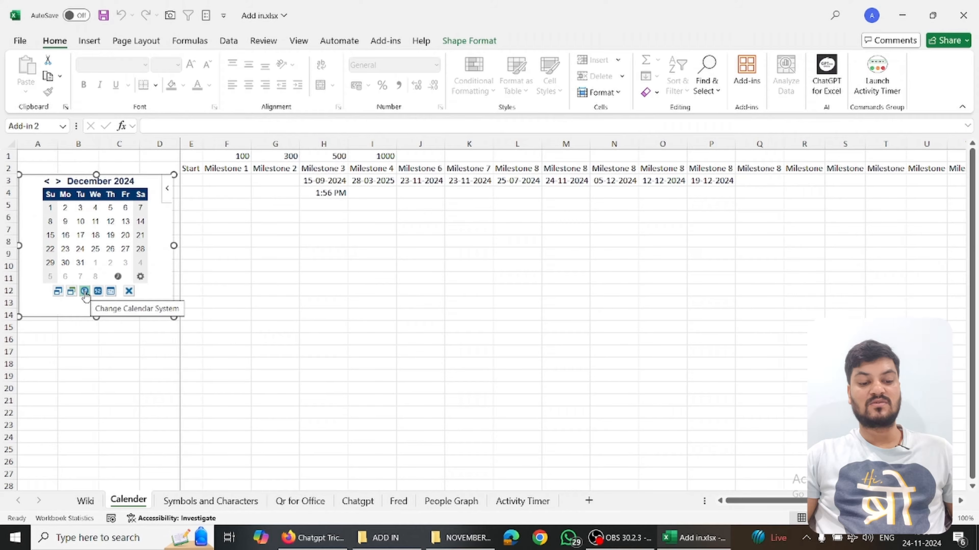
left_click(98, 293)
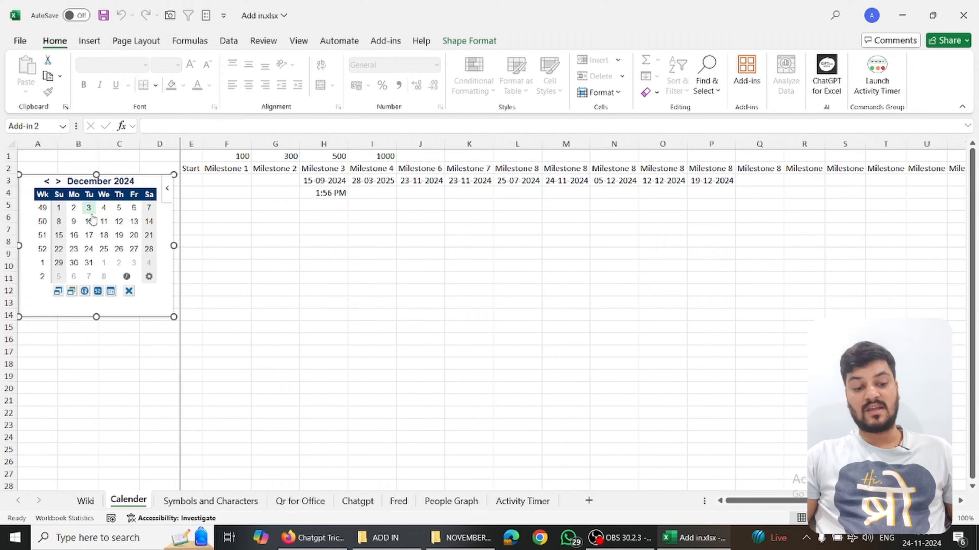
left_click(169, 194)
left_click(208, 269)
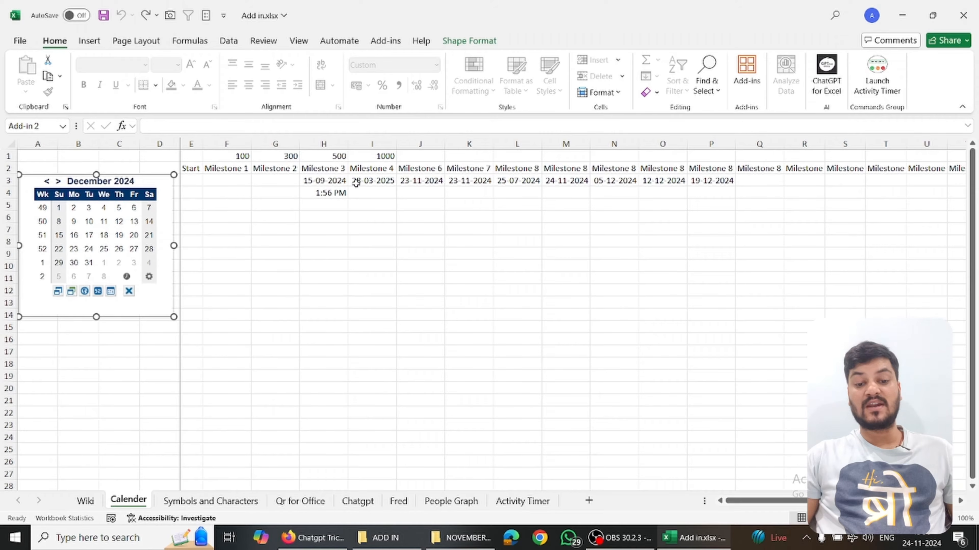
Overwrite the Milestone 4 date in cell I3 with 10 December 2024 from the mini calendar
left_click(367, 184)
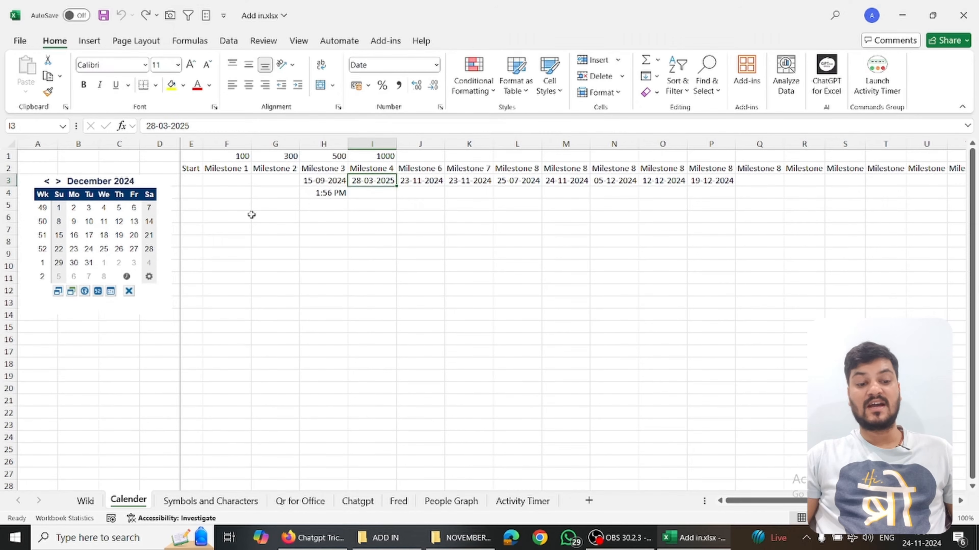
left_click(90, 225)
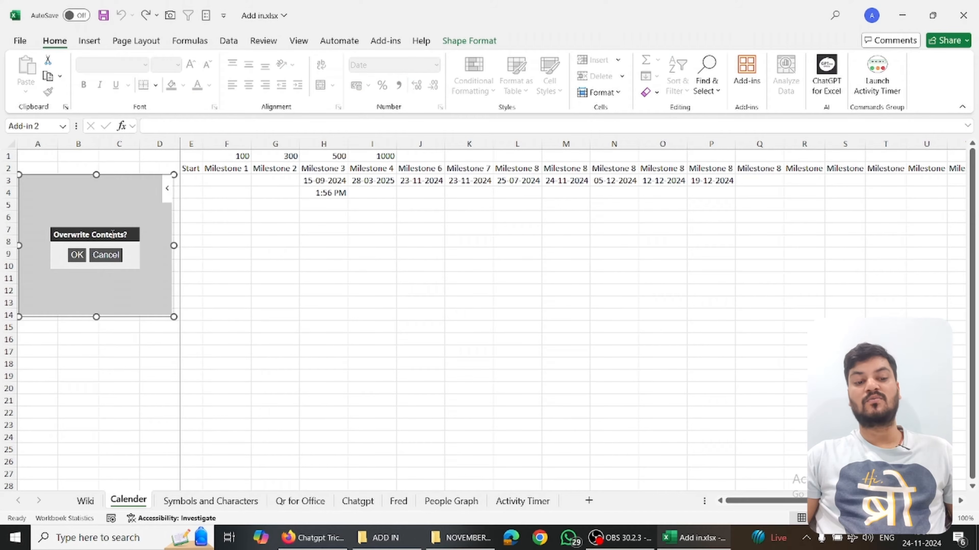
left_click(77, 255)
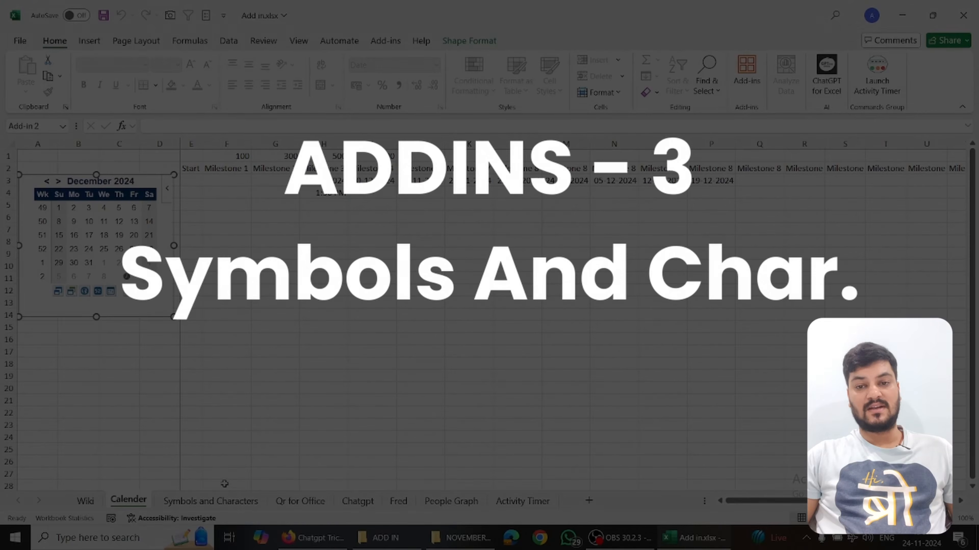
Select cell D10 on the Symbols and Characters sheet and install the store add-in "Symbols and Characters - Fast Symbol Lookup", searching for "symbols"
left_click(216, 502)
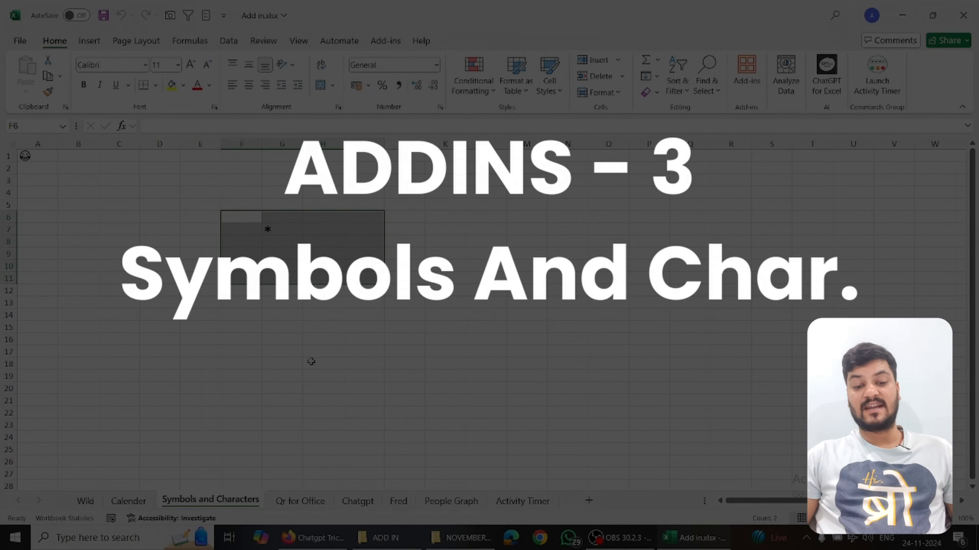
left_click(143, 265)
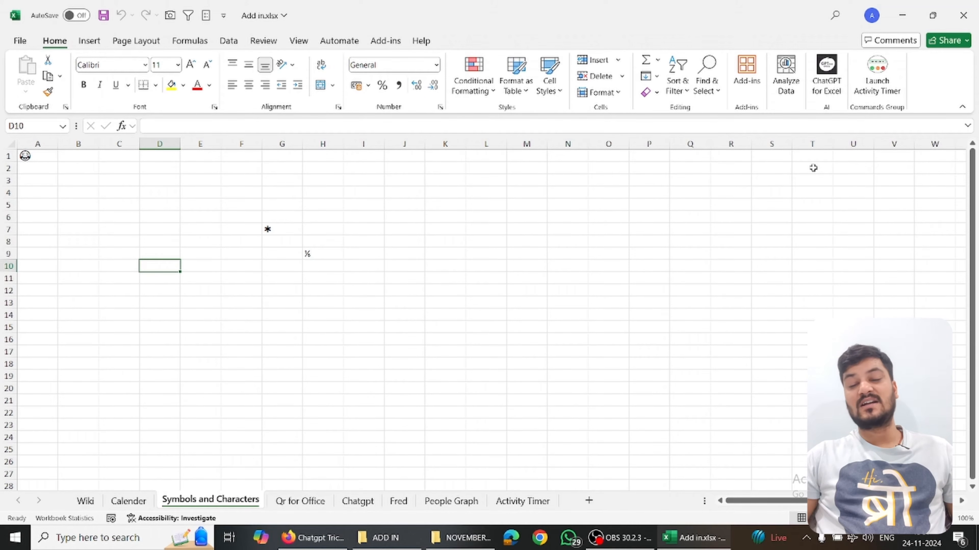
left_click(753, 81)
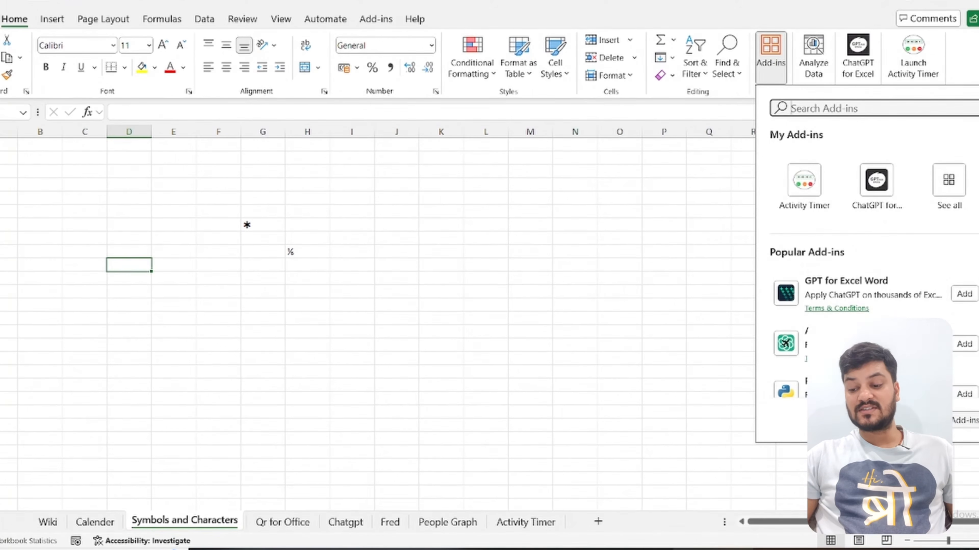
left_click(945, 420)
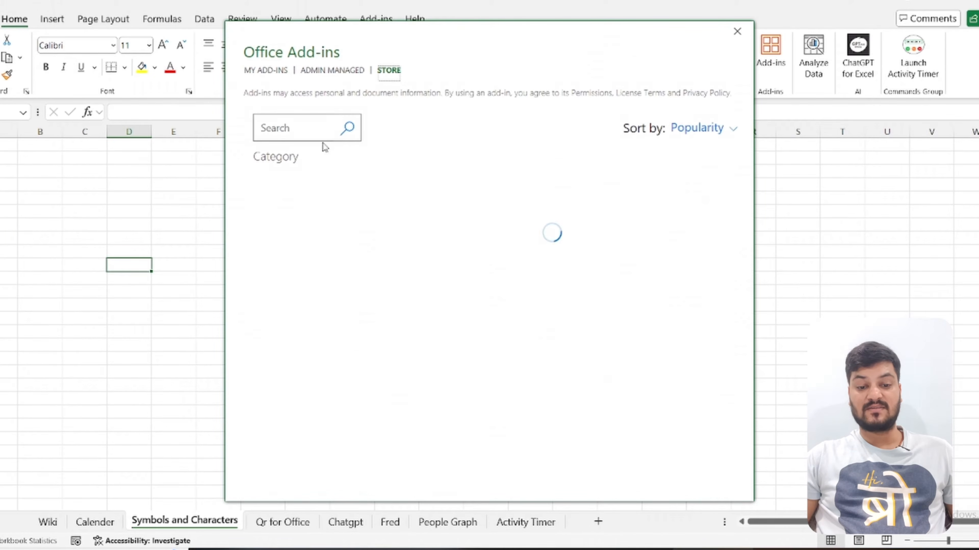
left_click(313, 133)
type("symbo")
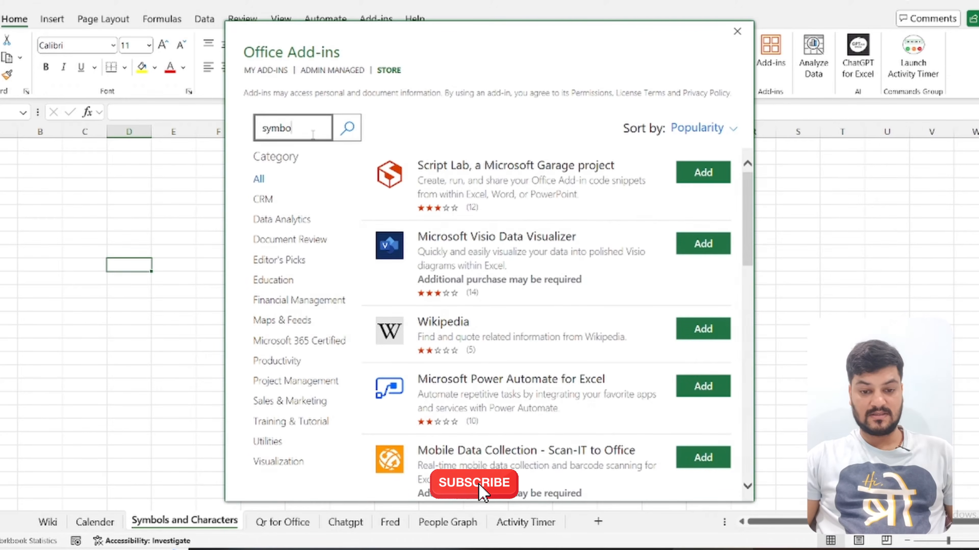
type("ls")
left_click(347, 128)
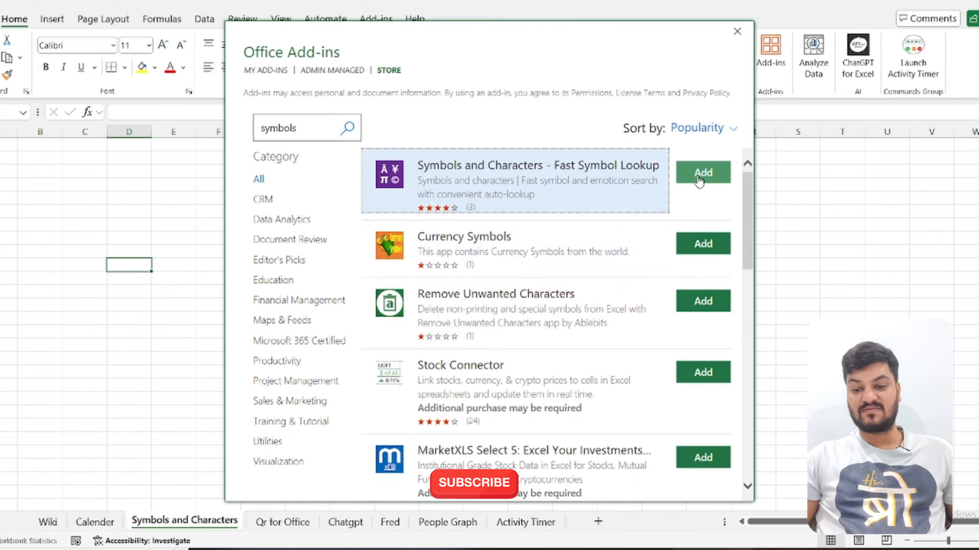
left_click(698, 181)
left_click(633, 273)
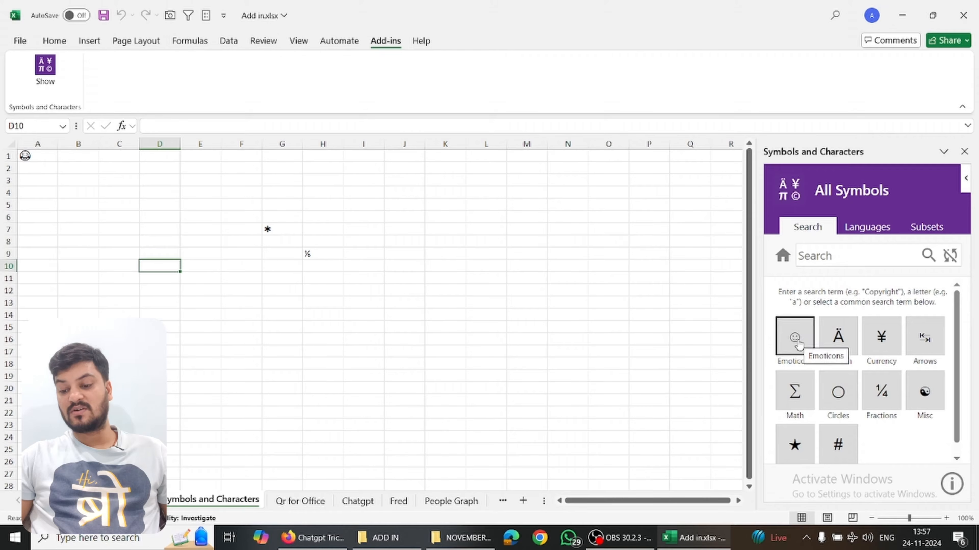
Browse the Currency and Circles symbol categories in the Symbols and Characters add-in
left_click(886, 343)
scroll(836, 387, "down", 3)
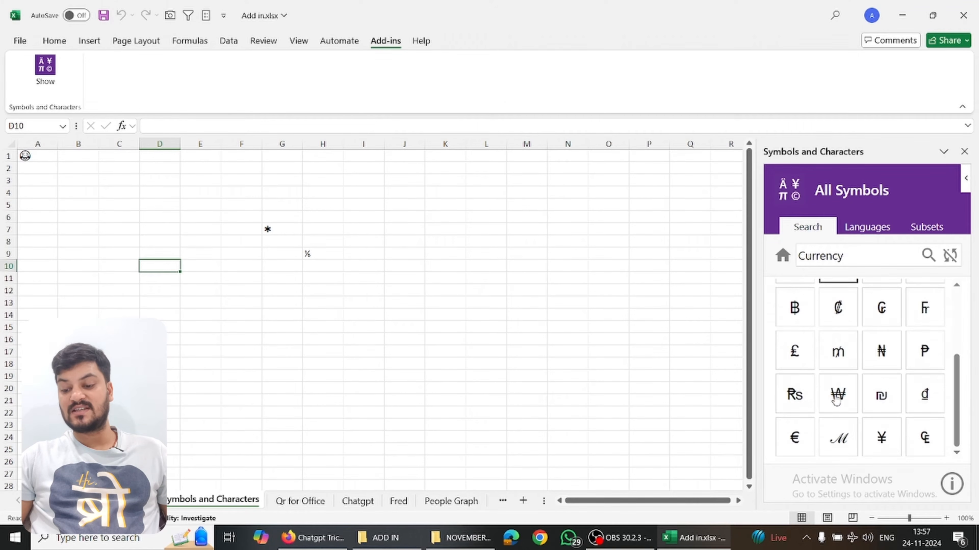
scroll(836, 401, "up", 3)
left_click(782, 257)
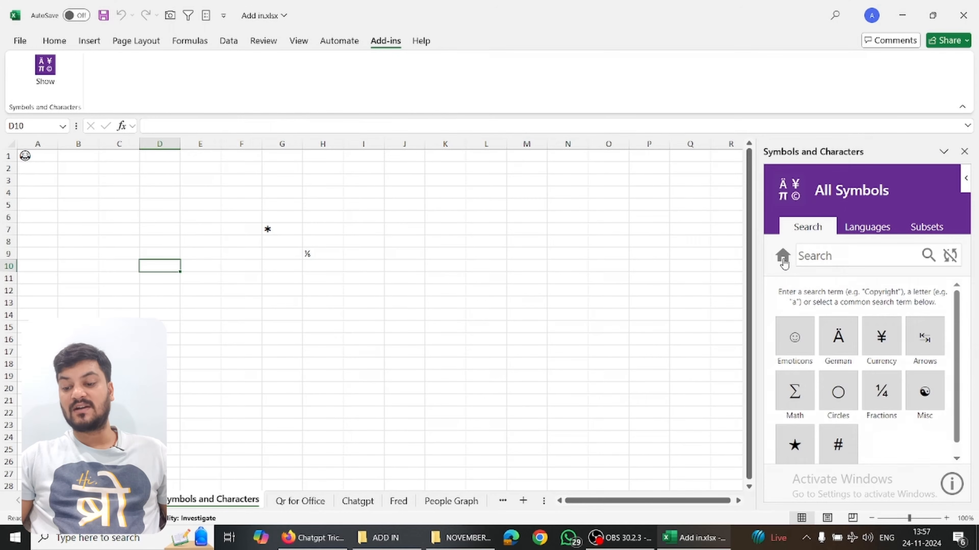
left_click(837, 391)
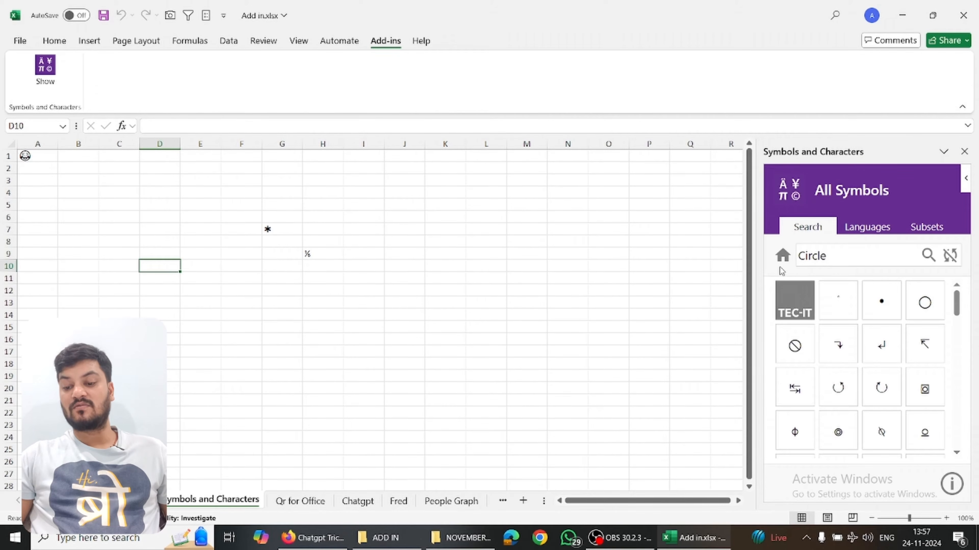
left_click(783, 255)
Insert the ⅖ symbol from the Fractions category into cell D10
left_click(884, 394)
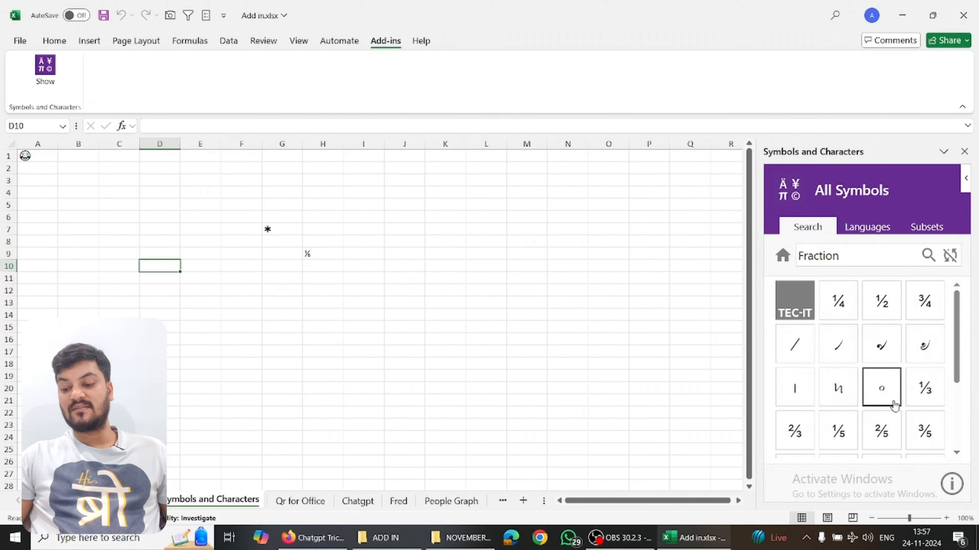
left_click(886, 431)
left_click(149, 286)
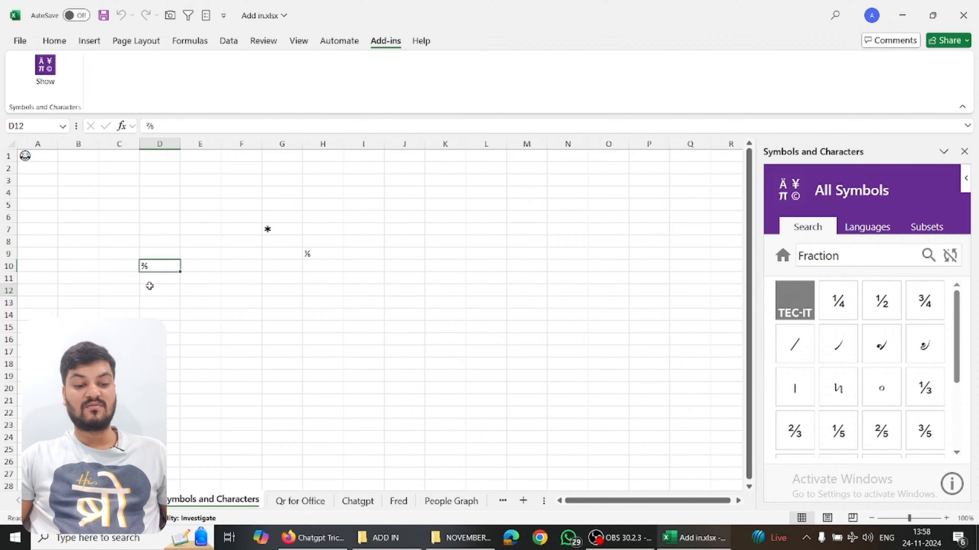
left_click_drag(147, 228, 322, 279)
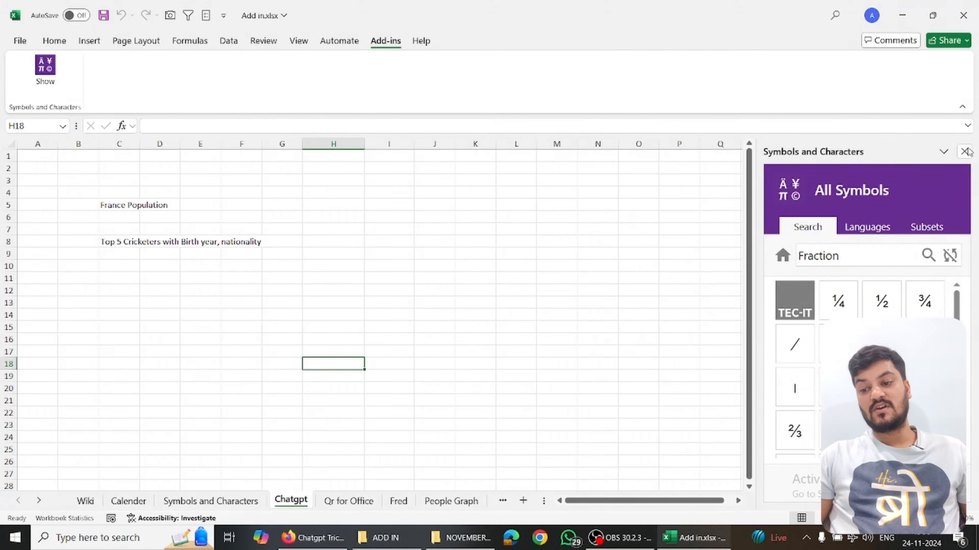
Close the Symbols and Characters add-in on the Chatgpt sheet and bring the ChatGPT for Excel command into reach
left_click(964, 151)
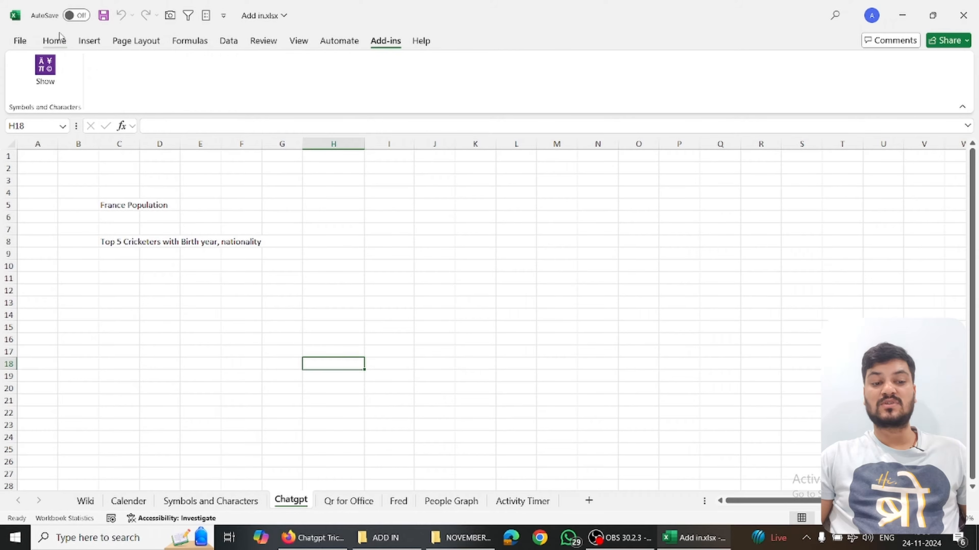
left_click(51, 44)
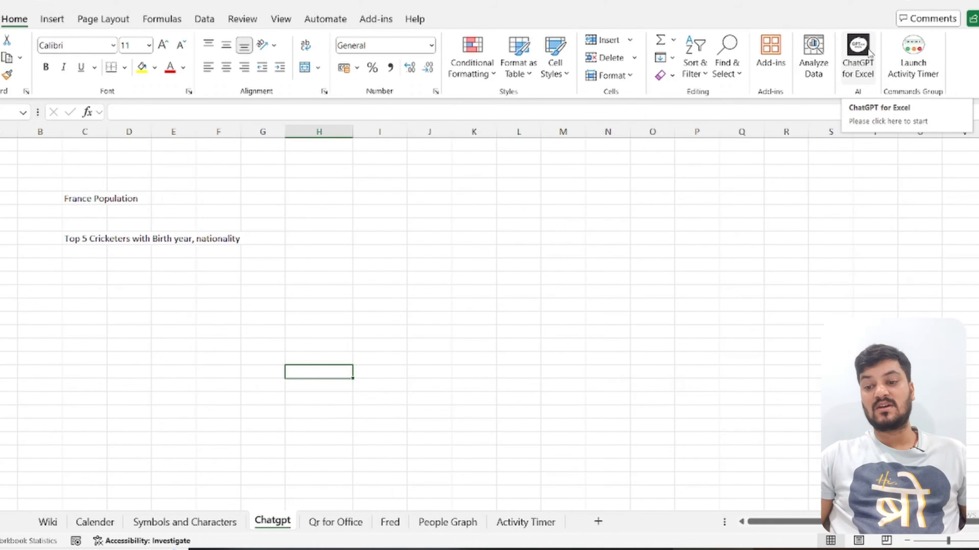
Launch ChatGPT for Excel and answer the France Population prompt in cell G5 with the formula =AI.ASK(C5)
left_click(864, 48)
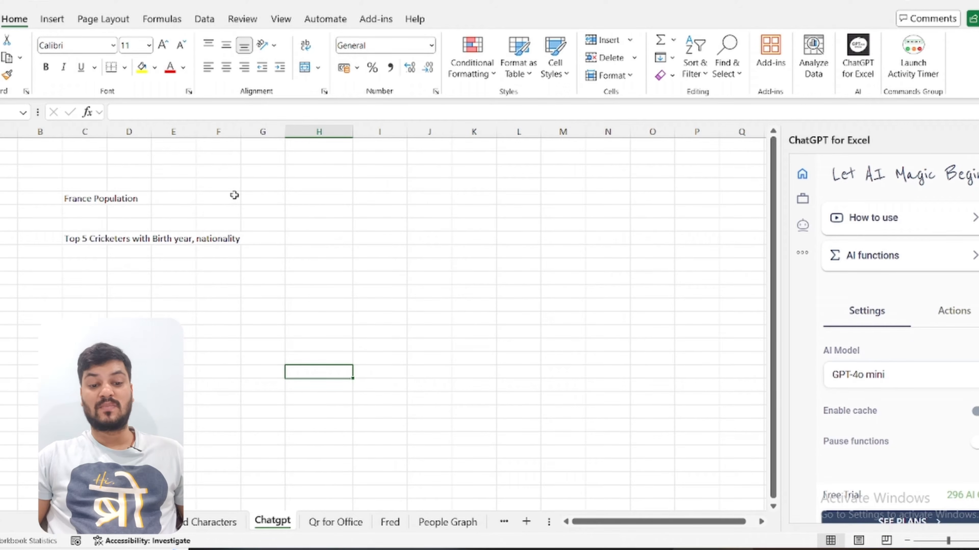
left_click(255, 196)
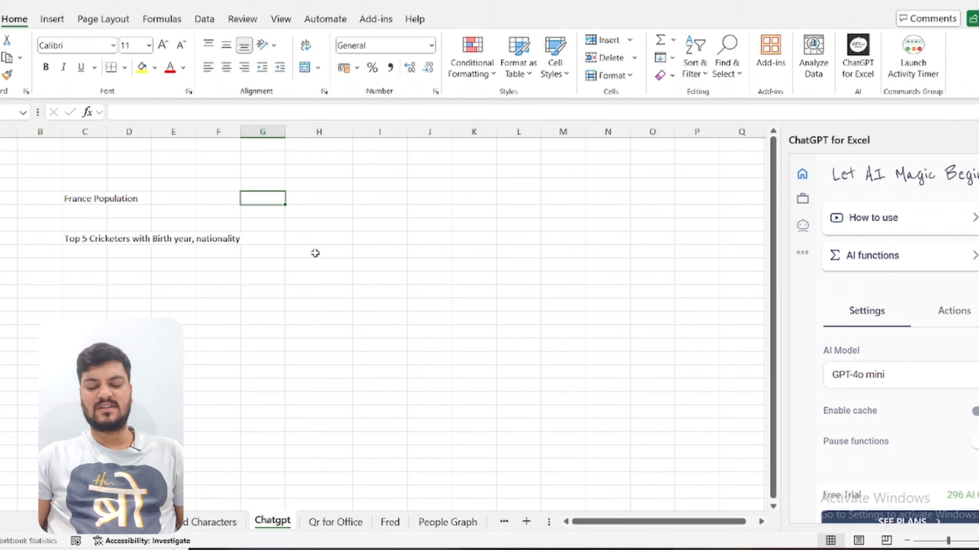
type("=ai")
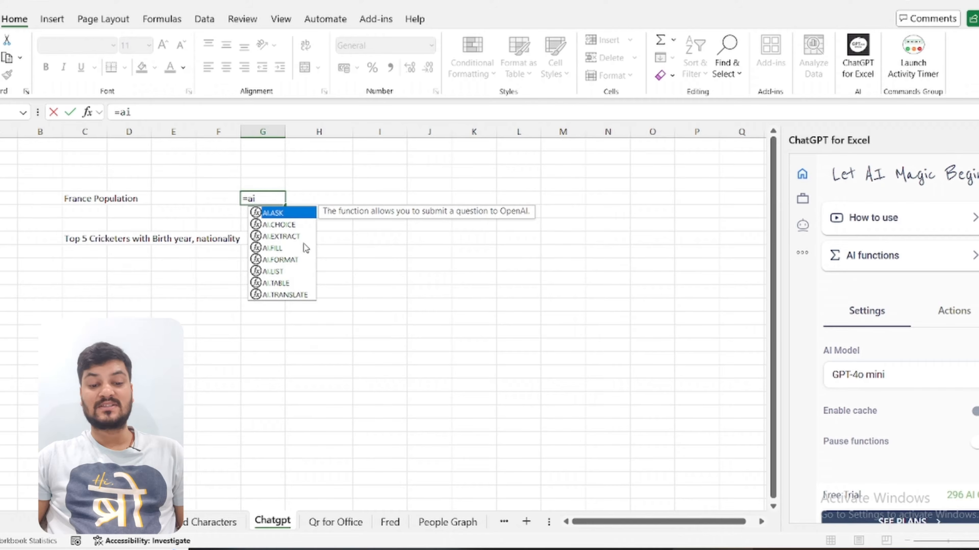
key("Tab")
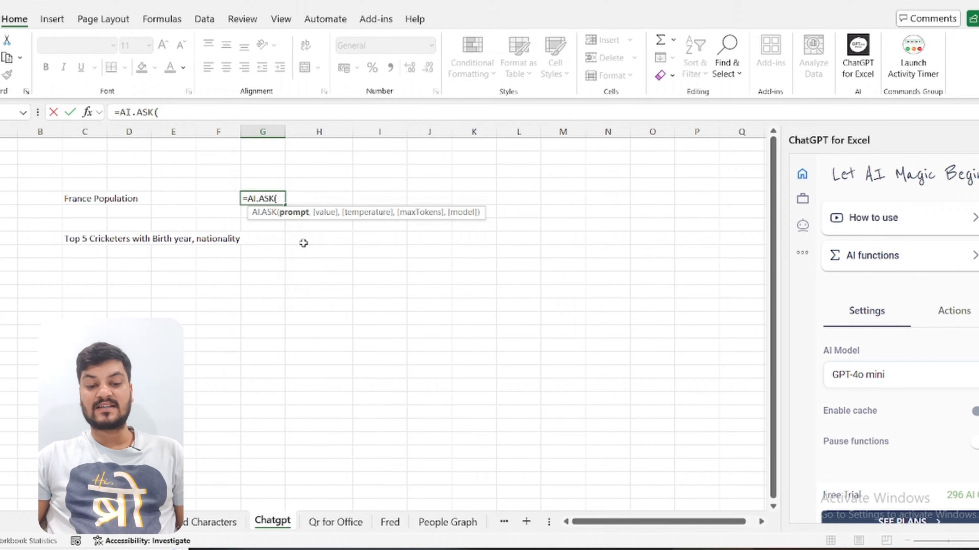
key("Left")
key("Left")
key("Left")
key("Left")
key("Return")
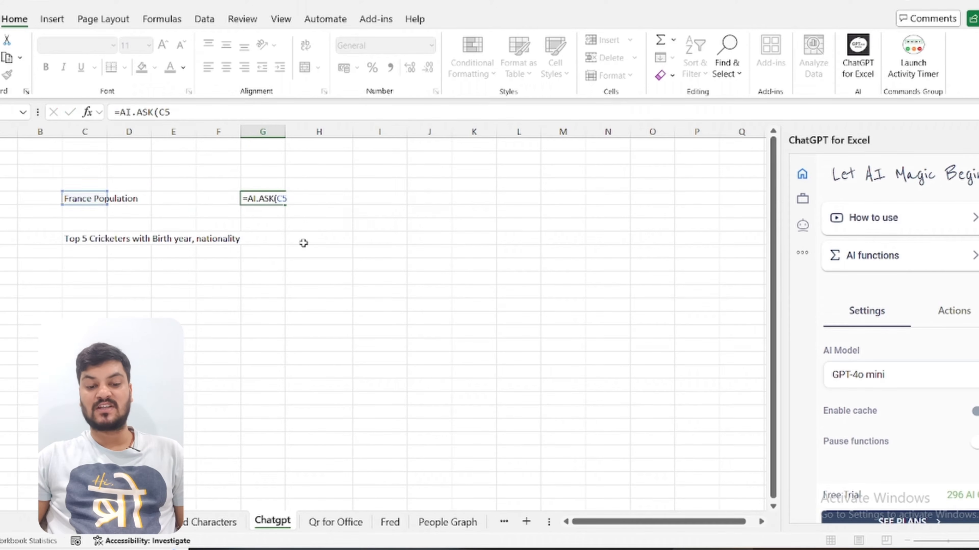
key("Up")
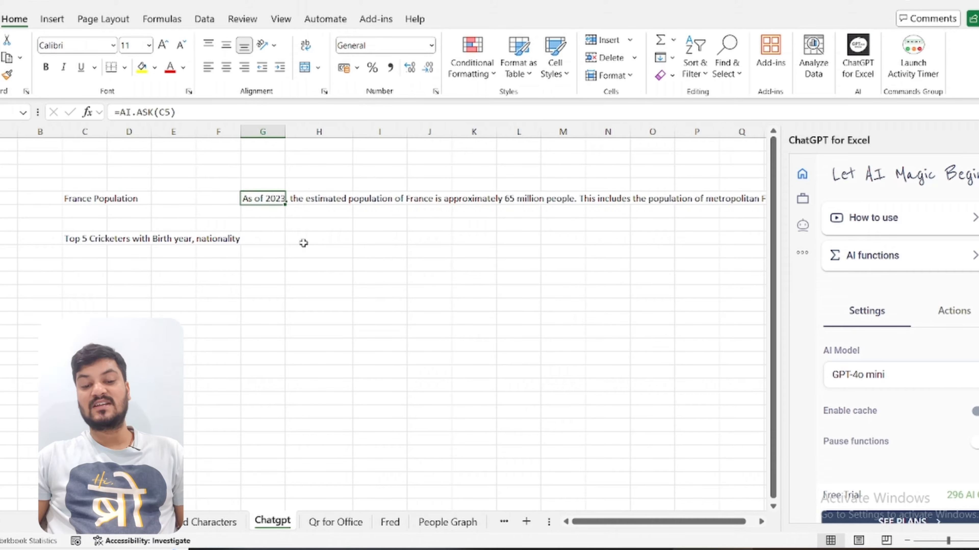
Inspect the AI.ASK formula and its answer in cell G5
key("F2")
key("Escape")
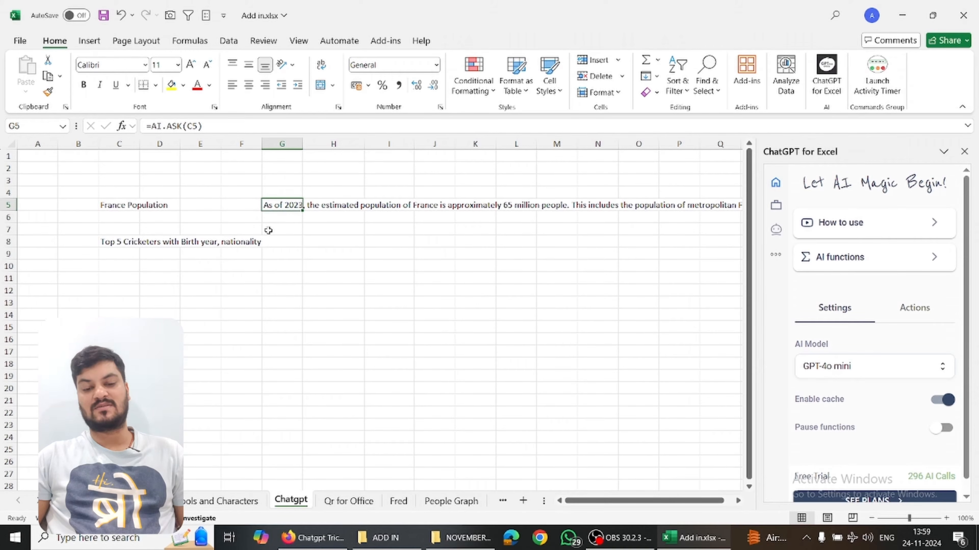
key("F2")
key("Escape")
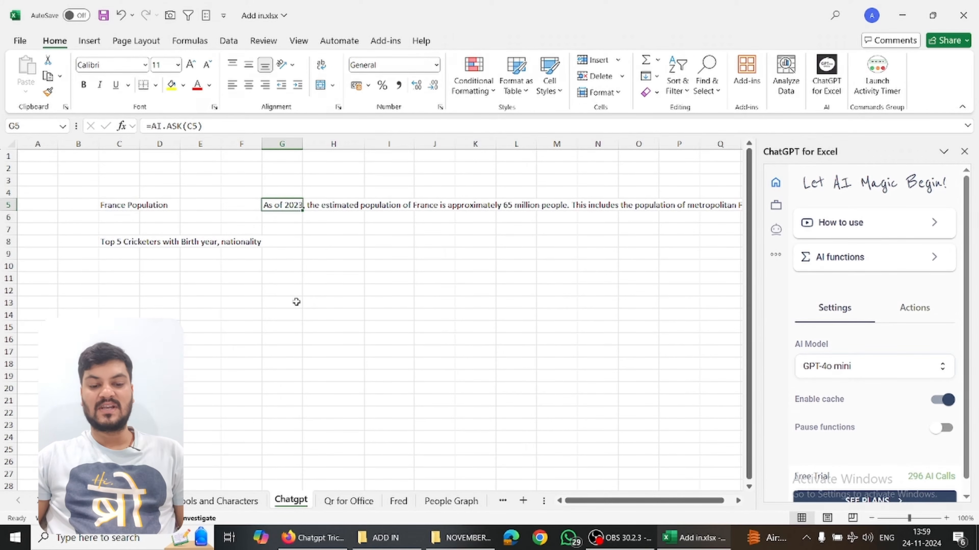
key("Down")
key("Down")
key("Up")
key("Up")
key("F2")
key("Return")
key("Down")
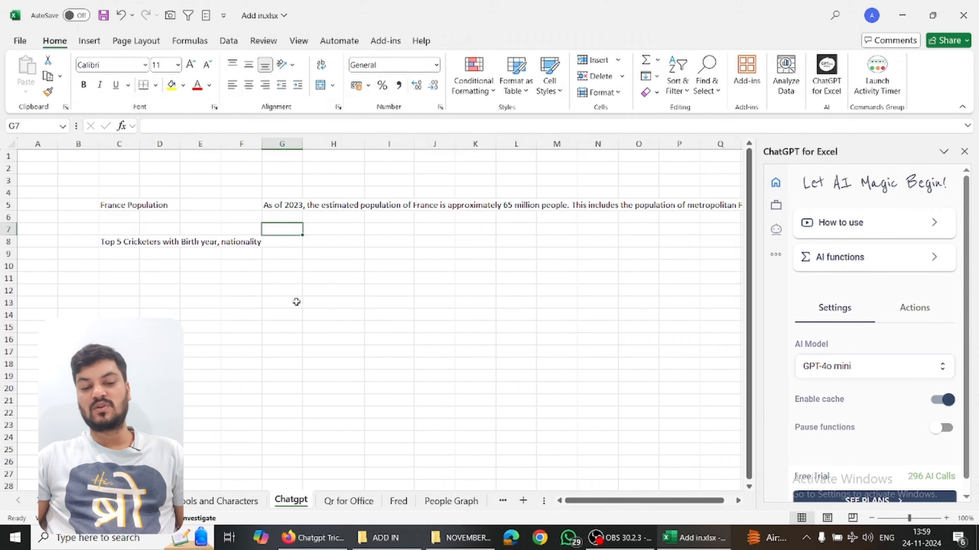
Look over the Top 5 Cricketers prompt in row 8
key("Down")
key("Down")
key("Left")
key("Left")
key("Left")
key("Left")
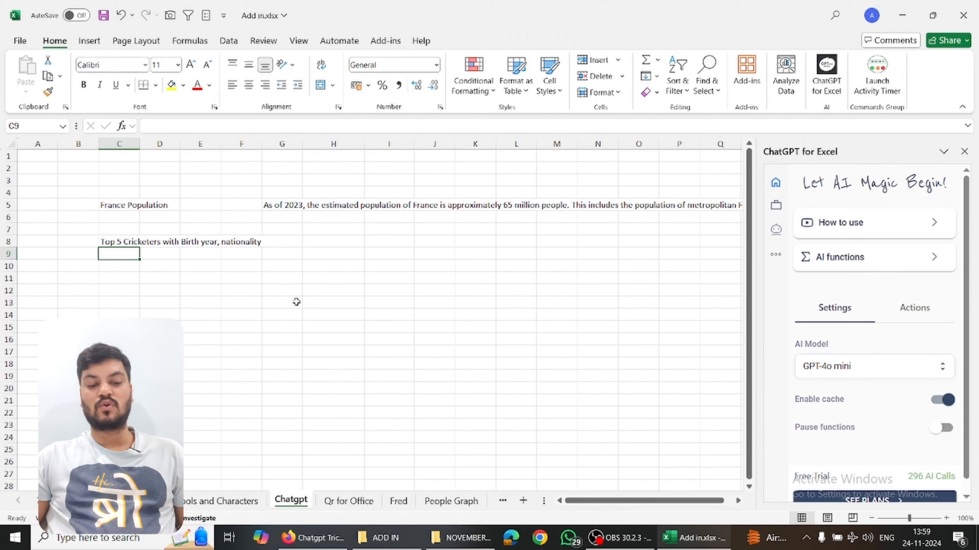
key("Up")
key("Right")
key("Right")
key("Right")
key("Right")
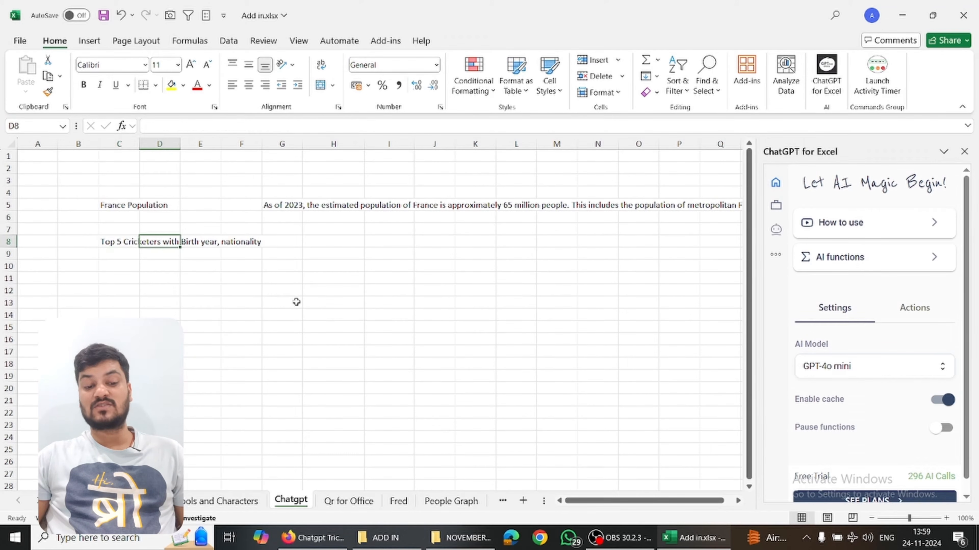
Generate a table from the cricketers prompt in cell H8 with the formula =AI.TABLE(C8)
key("Down")
key("Down")
key("Down")
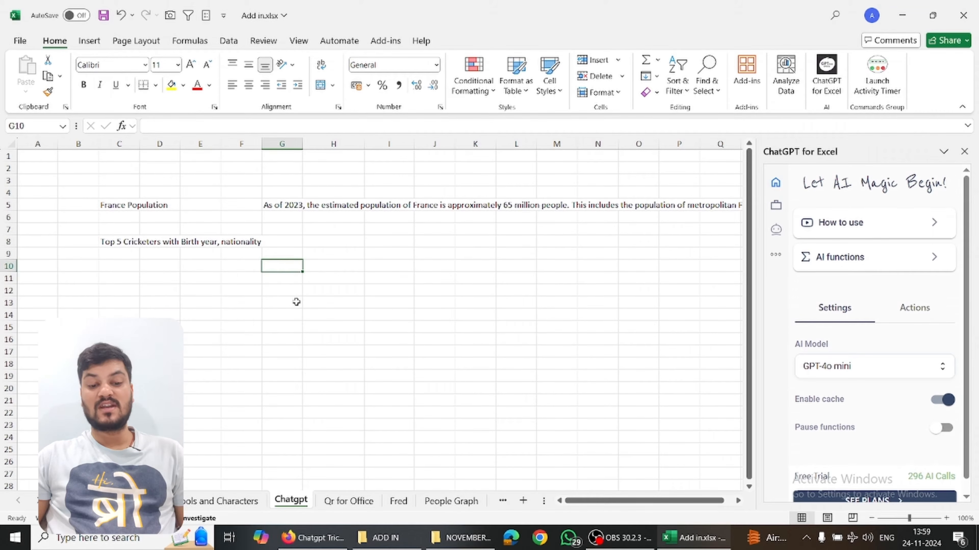
key("Right")
key("Up")
key("Up")
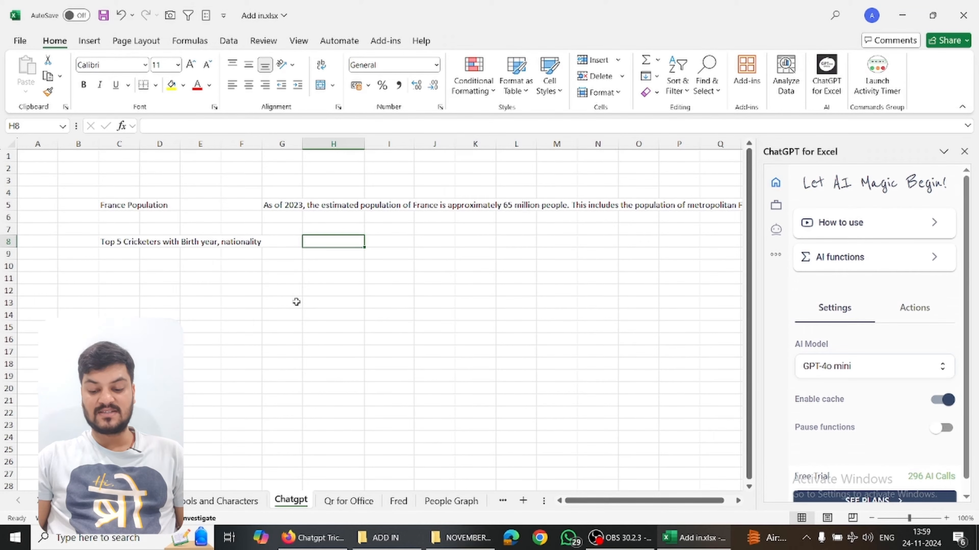
type("=")
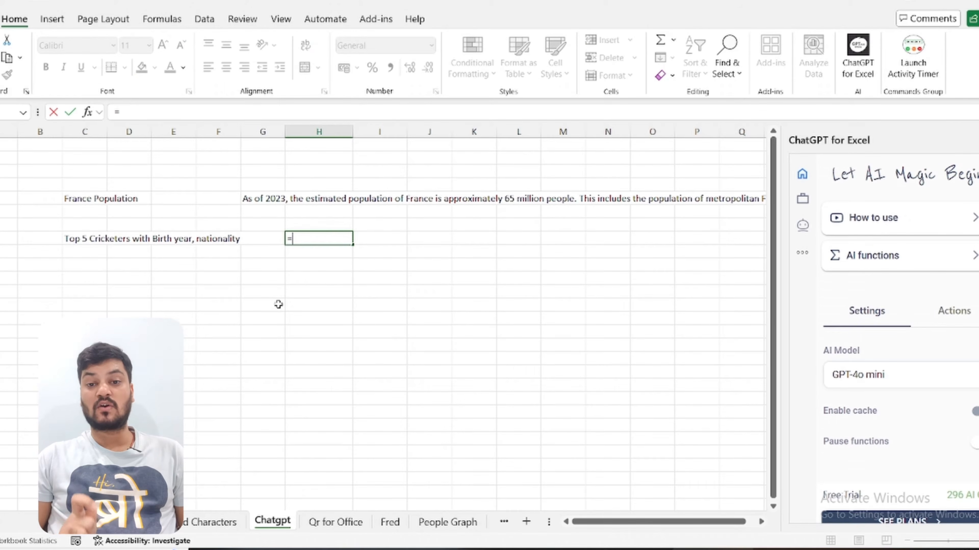
type("ai")
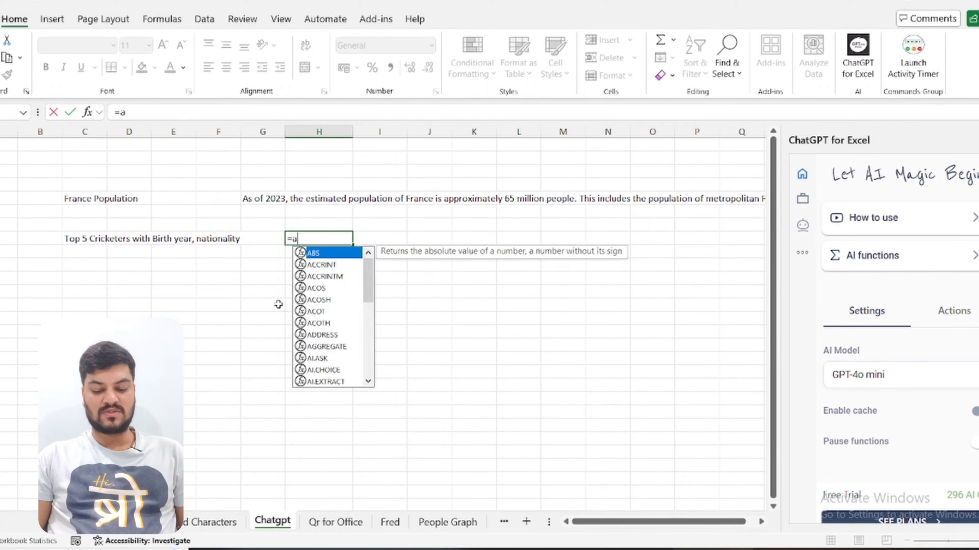
key("Down")
key("Down")
key("Down")
key("Down")
key("Down")
key("Down")
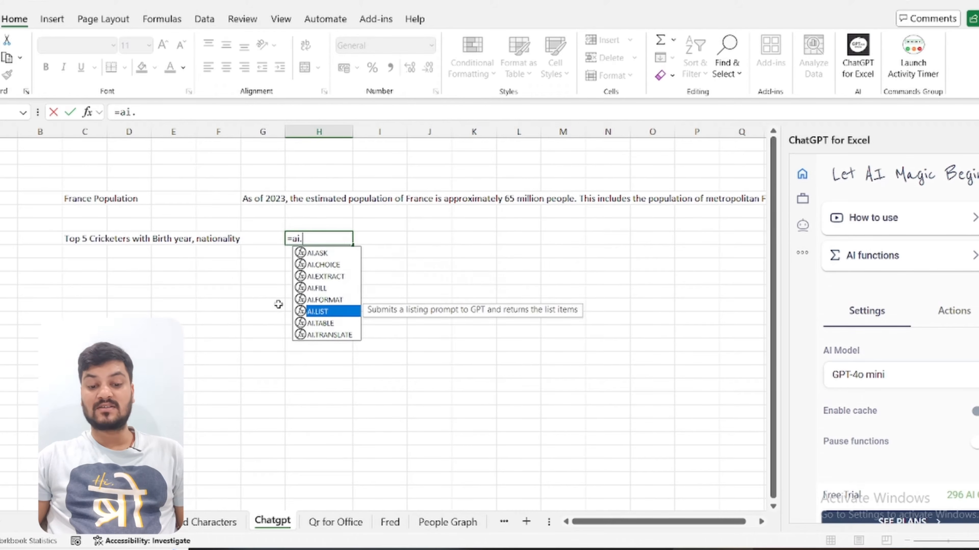
type(".")
key("Tab")
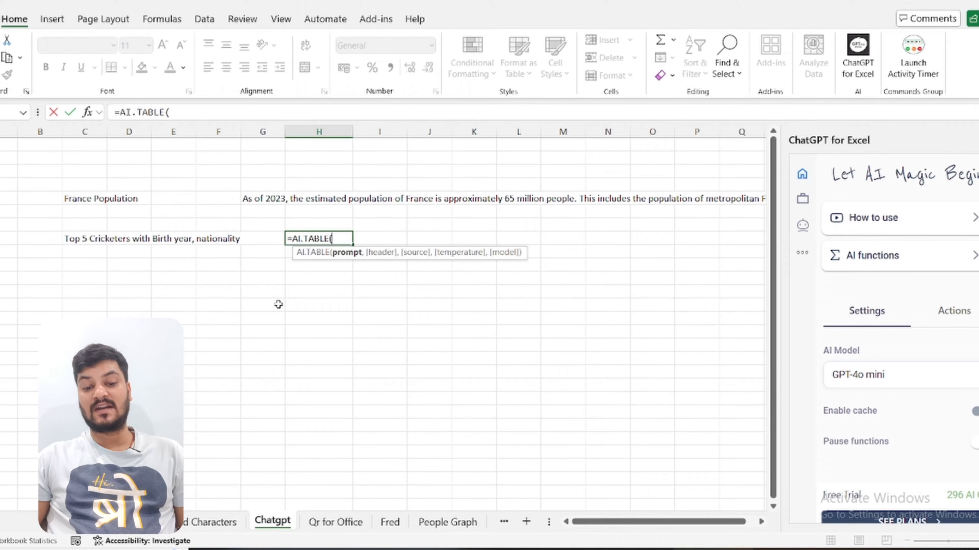
key("Left")
key("Left")
key("Left")
key("Left")
key("Left")
key("Return")
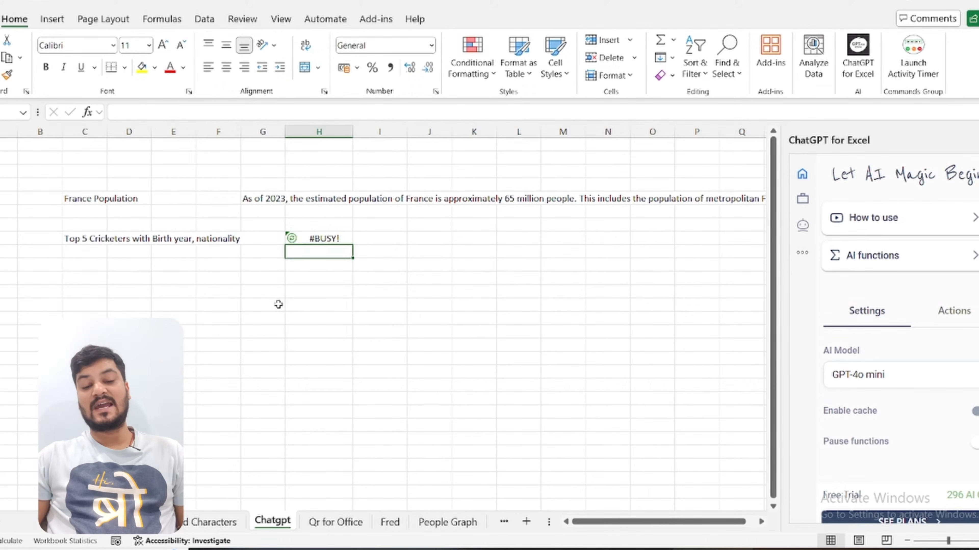
Examine the generated cricketer table's ranks, names, birth years and nationalities
key("Up")
key("Down")
key("Down")
key("Right")
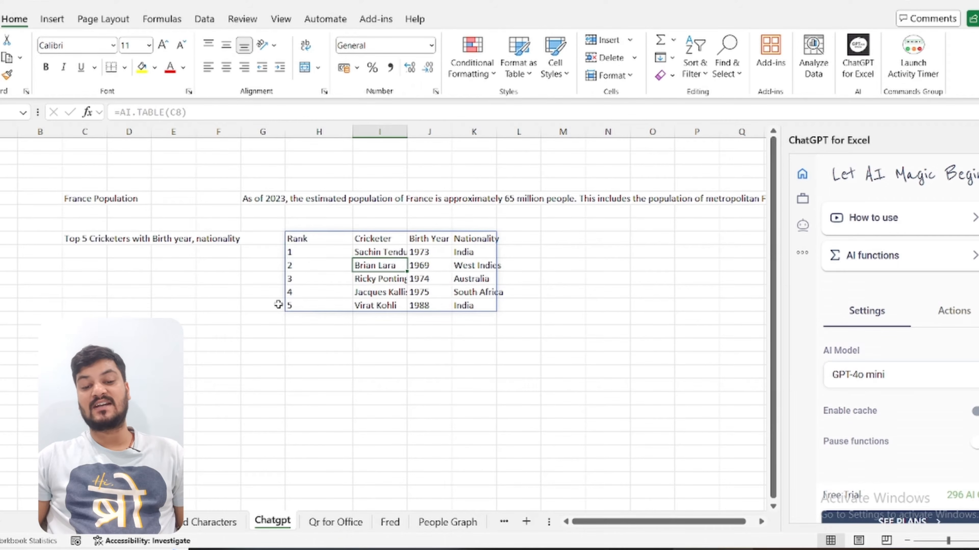
key("Up")
key("Down")
key("Down")
key("Down")
key("Down")
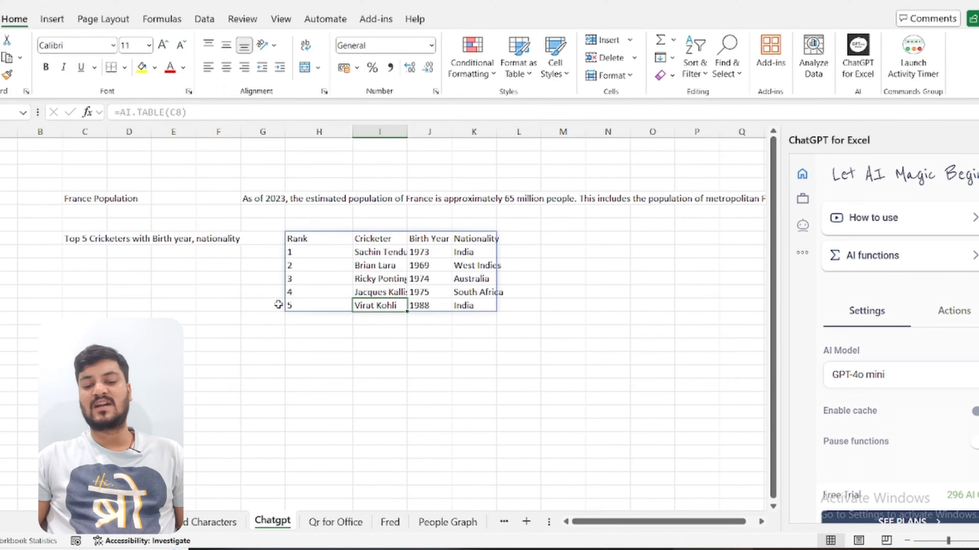
key("Right")
key("Right")
key("Up")
key("Up")
key("Up")
key("Left")
key("Up")
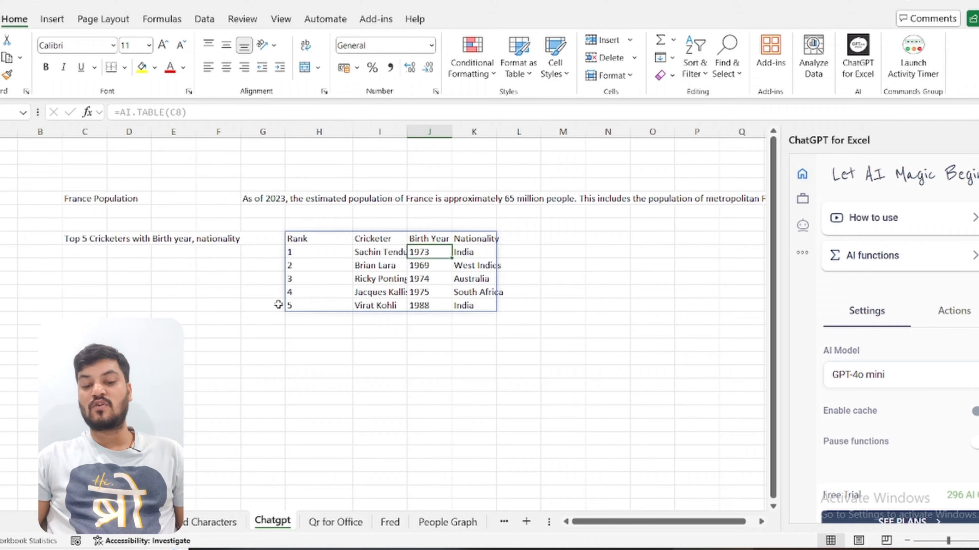
key("Left")
key("Up")
key("Right")
key("Right")
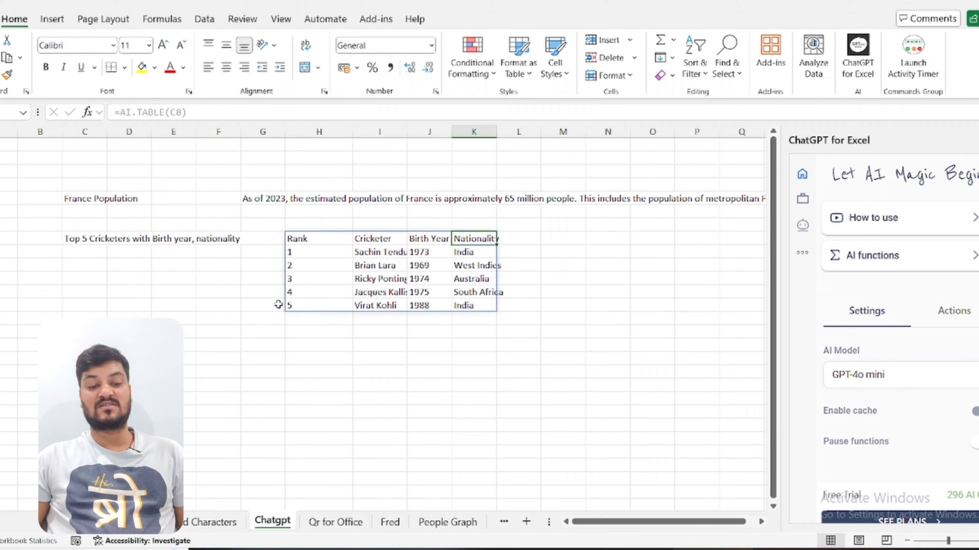
Change the prompt in cell C8 to "Top 7 Cricketers with Birth year, nationality"
left_click(80, 240)
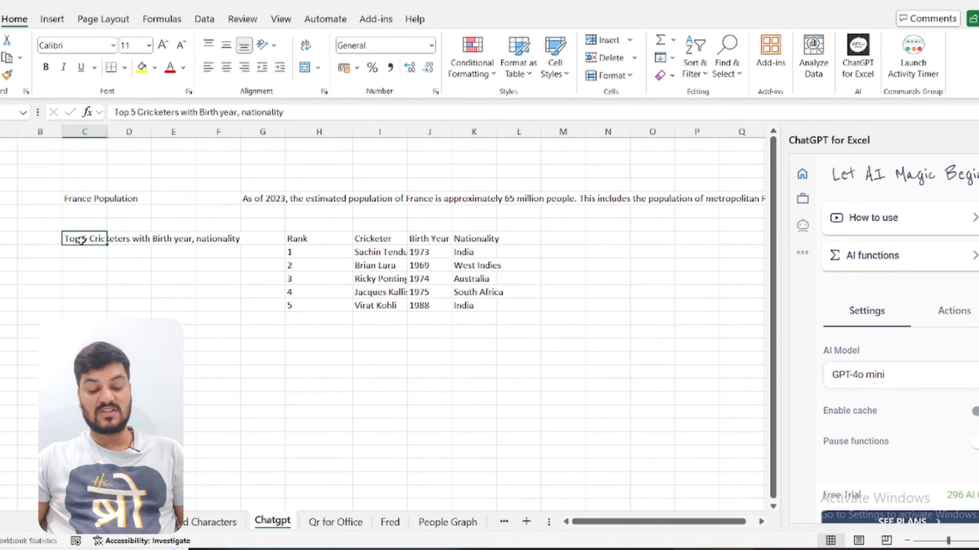
key("F2")
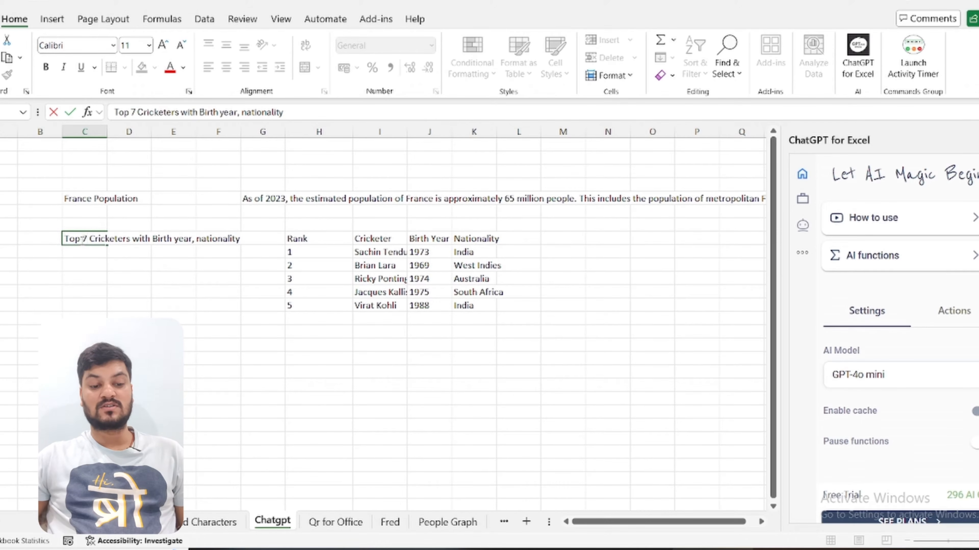
key("Return")
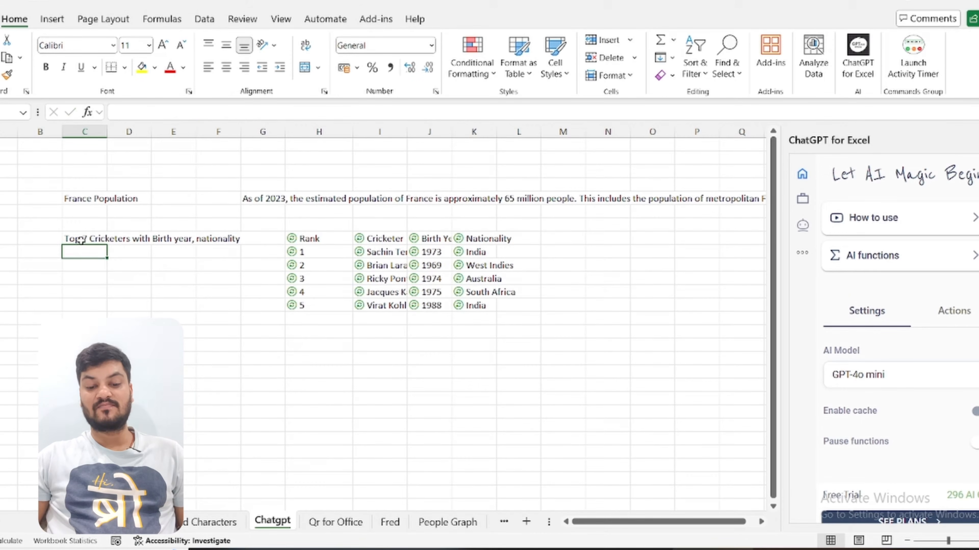
Check the regenerated cricketer table down to its last row
key("Right")
key("Right")
key("Right")
key("Right")
key("Right")
key("Right")
key("Down")
key("Down")
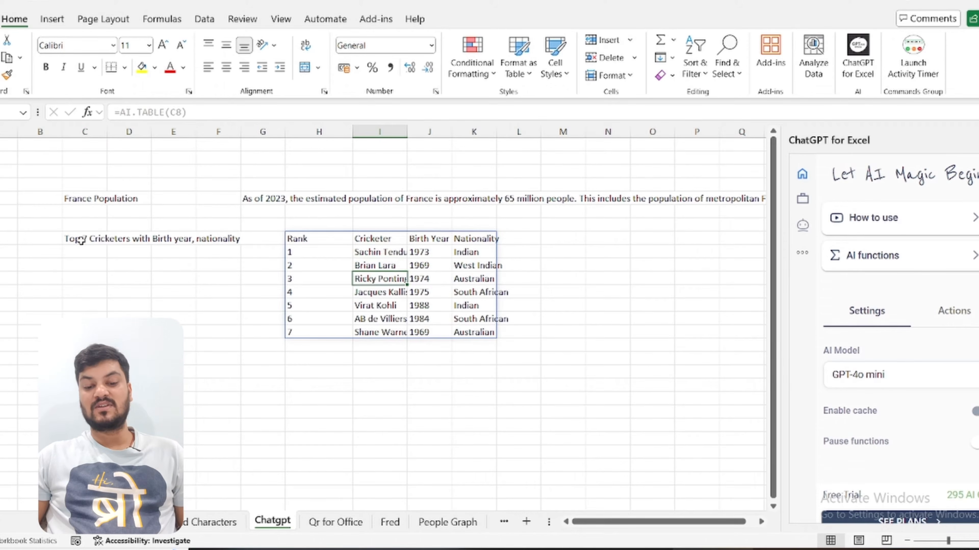
key("Down")
key("Down")
key("Down")
key("Down")
key("Left")
key("Up")
key("Down")
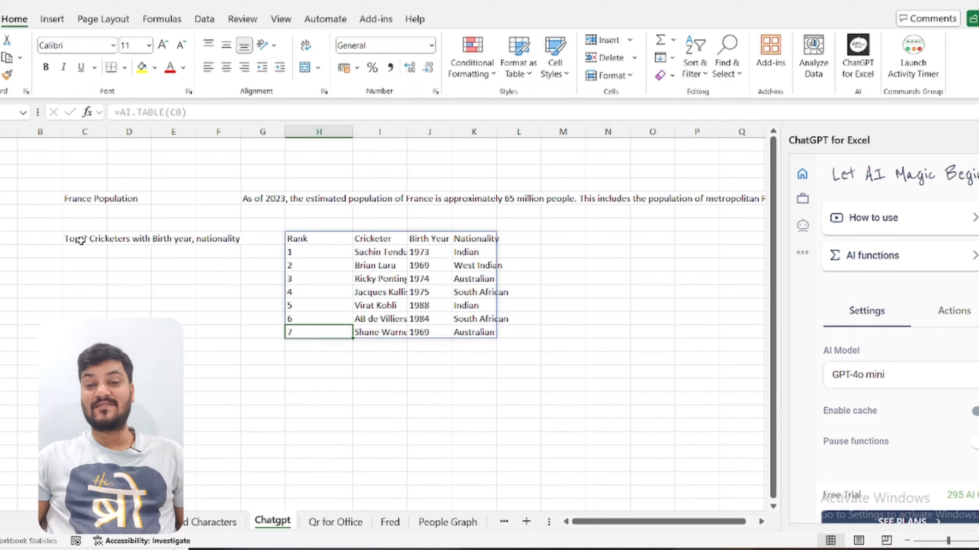
key("Right")
key("Up")
key("Up")
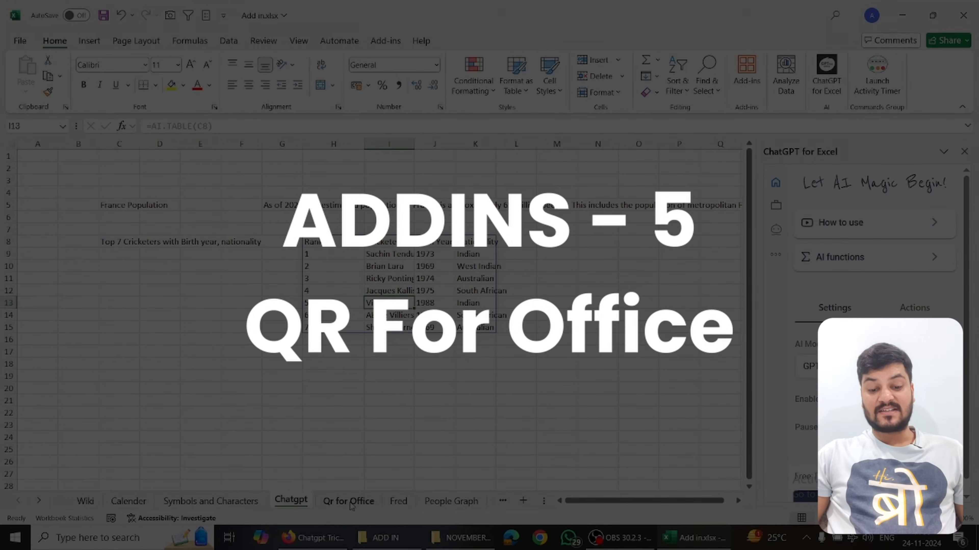
Open the QR4Office add-in on the Qr for Office sheet, ready to enter a URL to encode
left_click(349, 501)
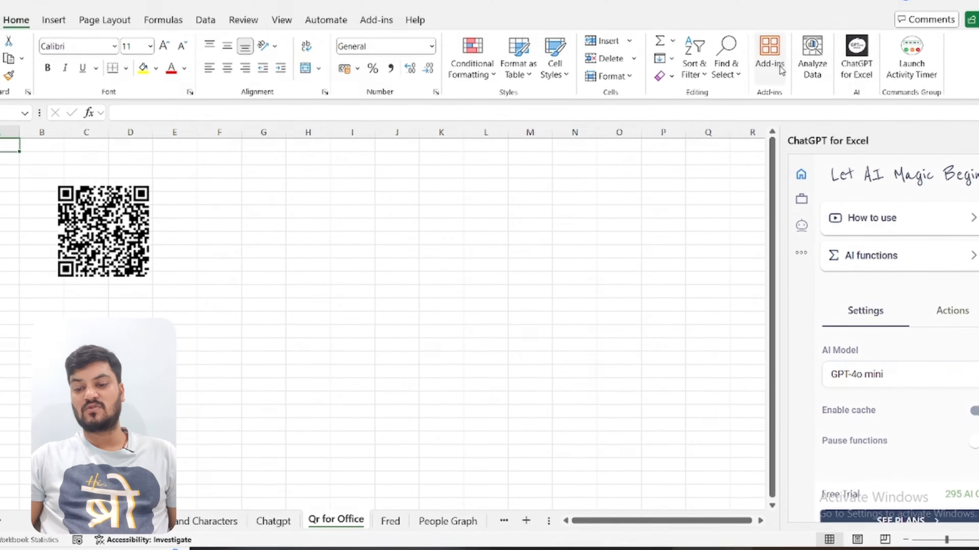
left_click(746, 77)
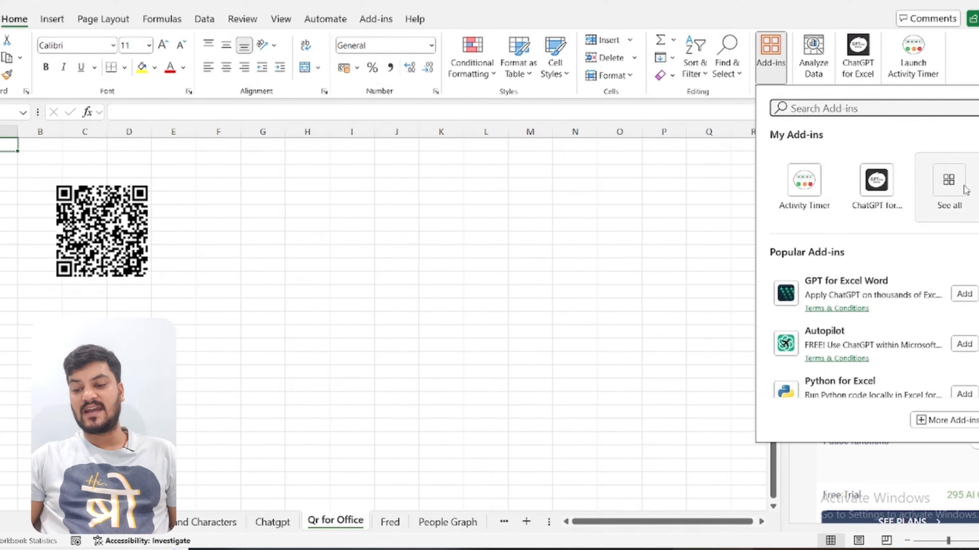
left_click(949, 183)
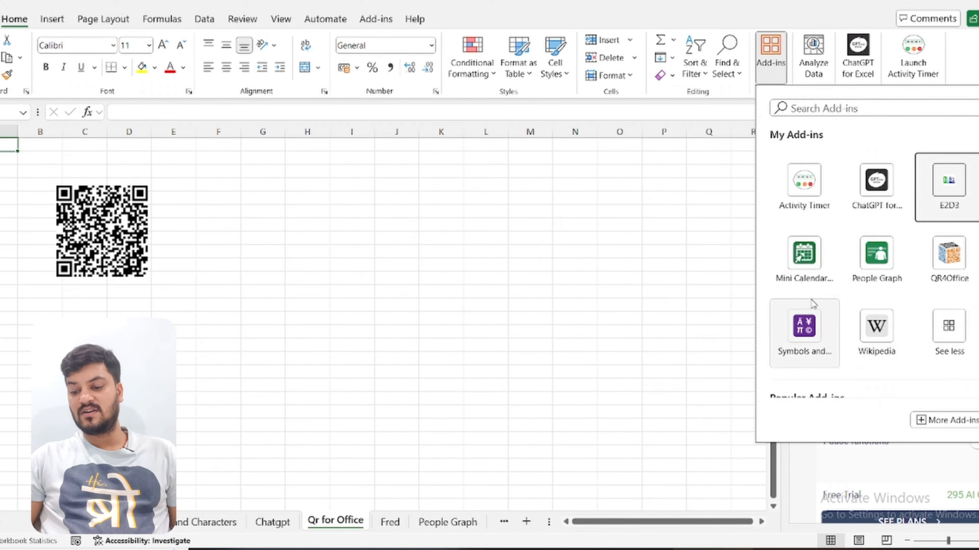
left_click(945, 266)
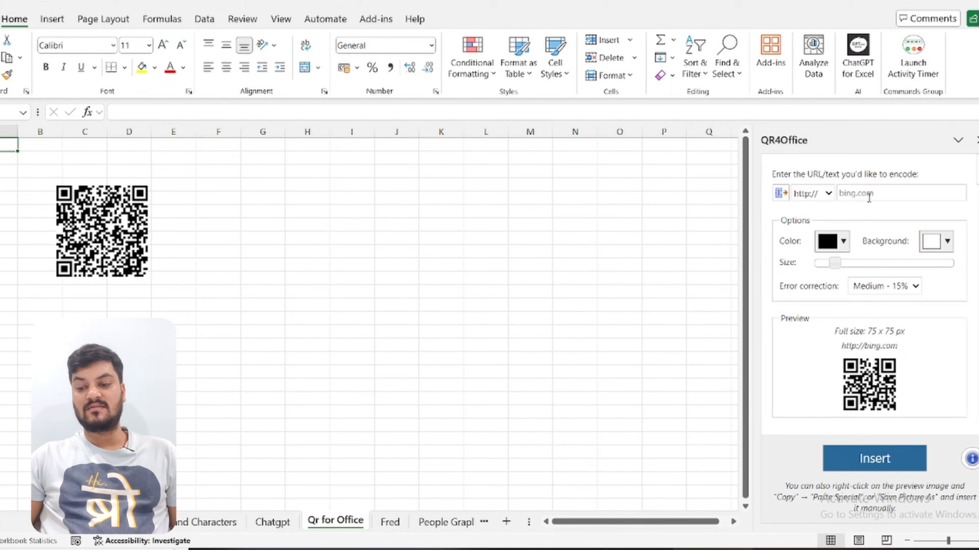
left_click(868, 194)
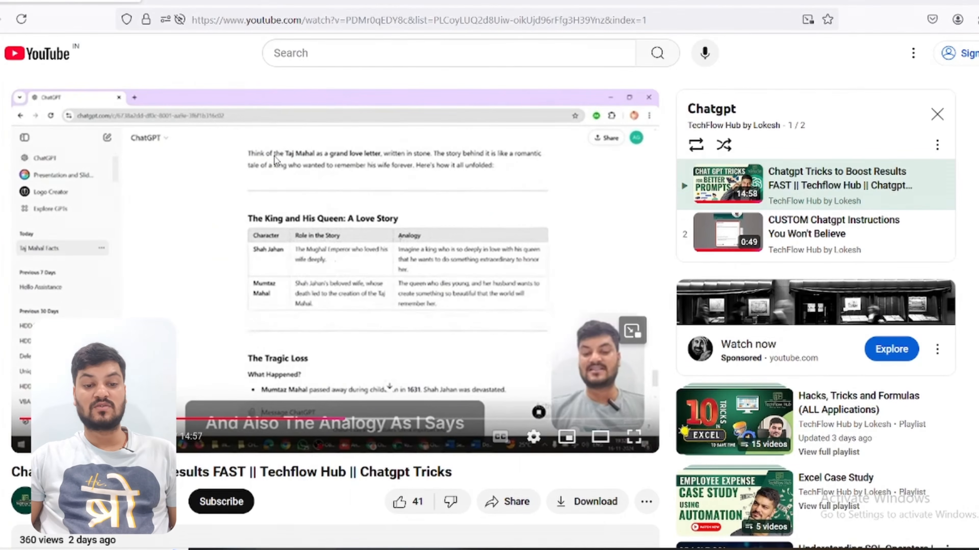
Copy the full web address of the YouTube video about ChatGPT tricks from the browser and return to Excel
left_click(674, 23)
key("ctrl+c")
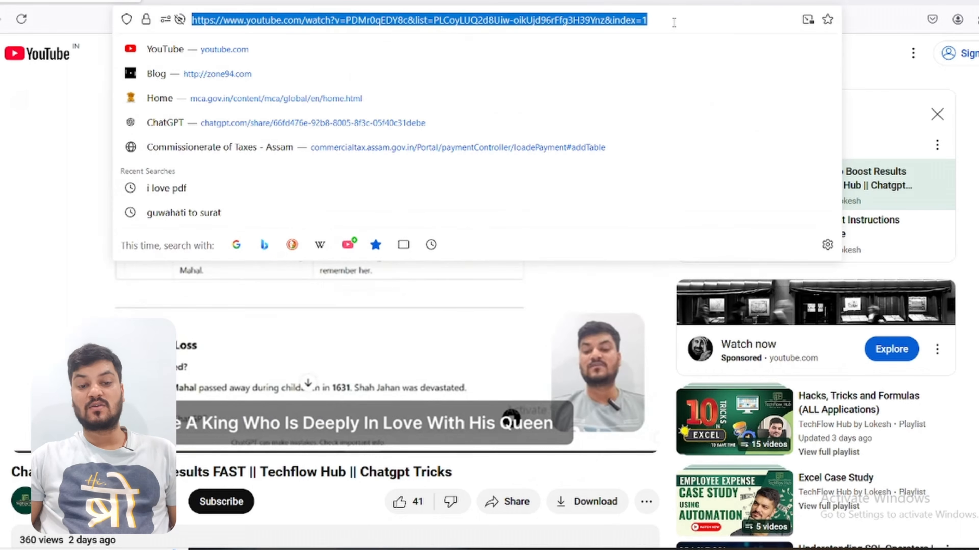
key("alt+Tab")
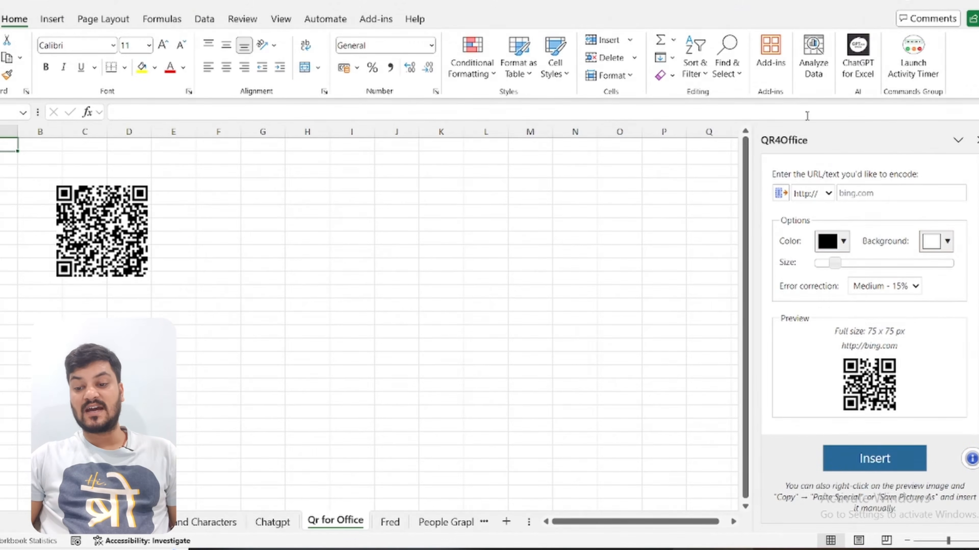
Insert a QR code for the copied YouTube link, then enlarge it over columns F to I beside the existing code
left_click(870, 192)
key("ctrl+v")
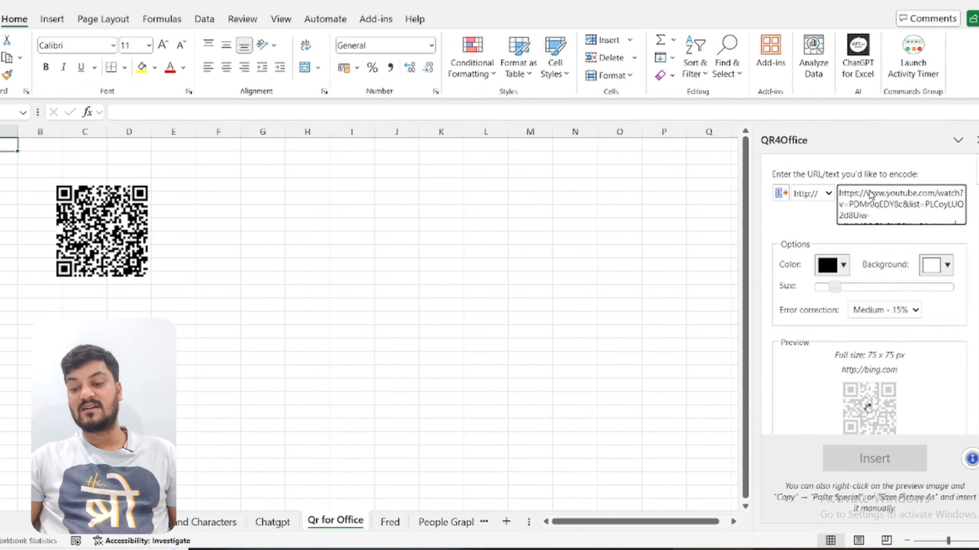
scroll(868, 405, "down", 3)
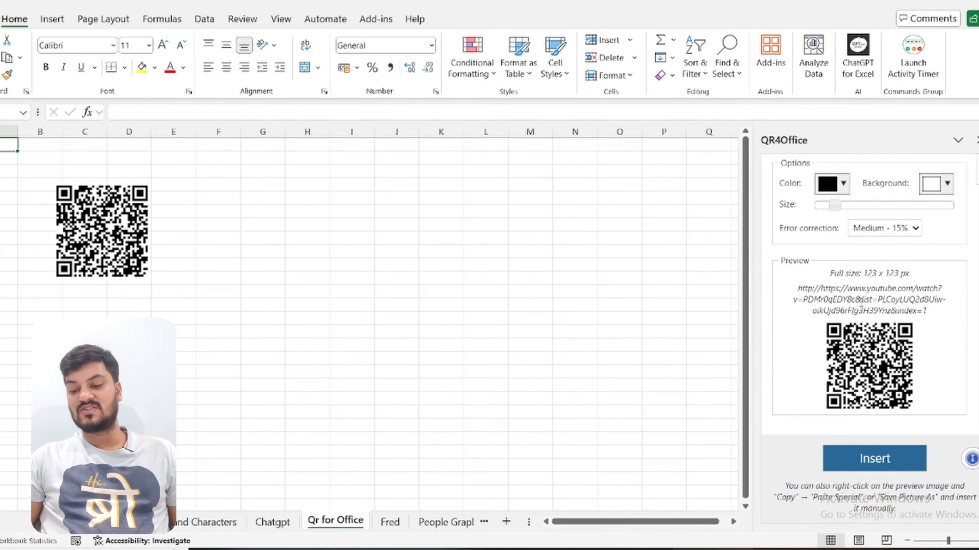
left_click(873, 460)
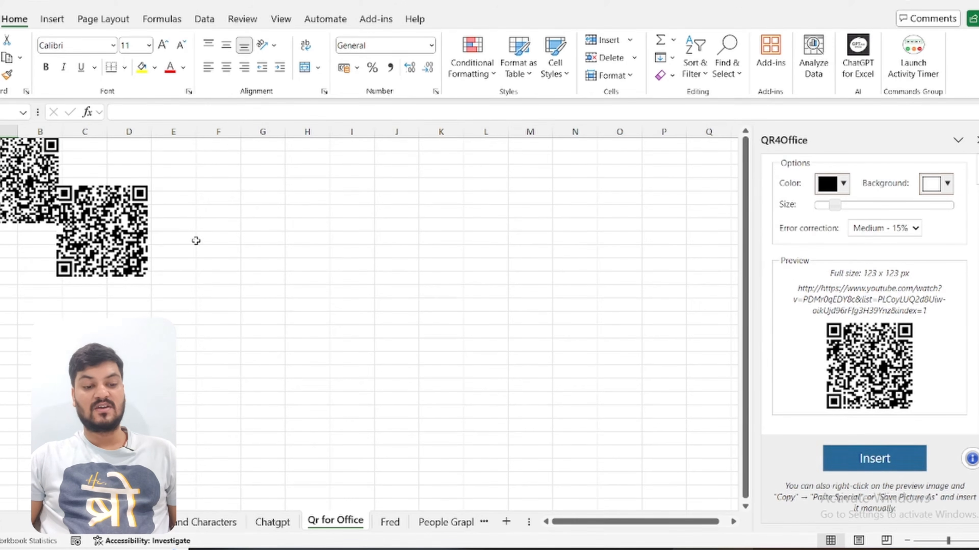
left_click_drag(24, 182, 258, 225)
left_click_drag(293, 266, 353, 310)
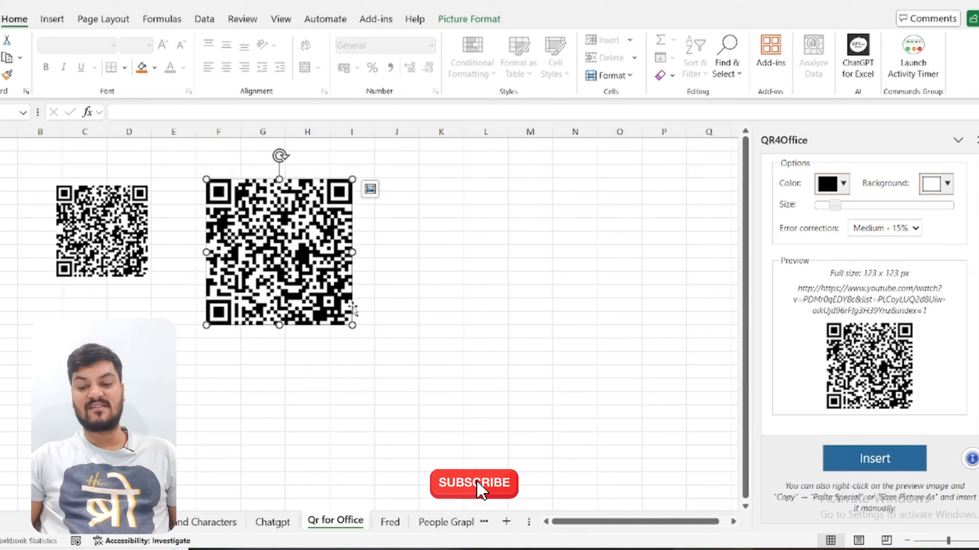
Examine the foreground color choices QR4Office offers for the QR code
scroll(836, 252, "up", 2)
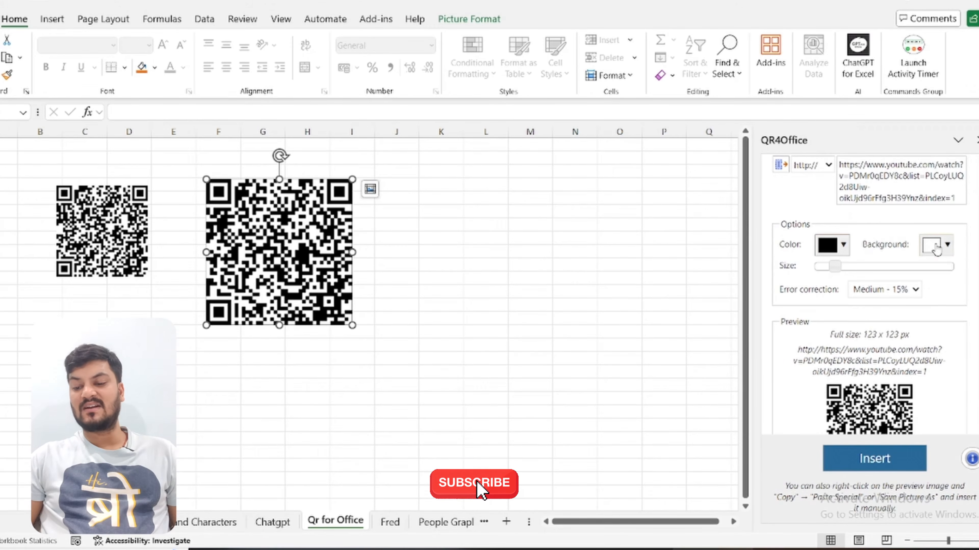
left_click(833, 246)
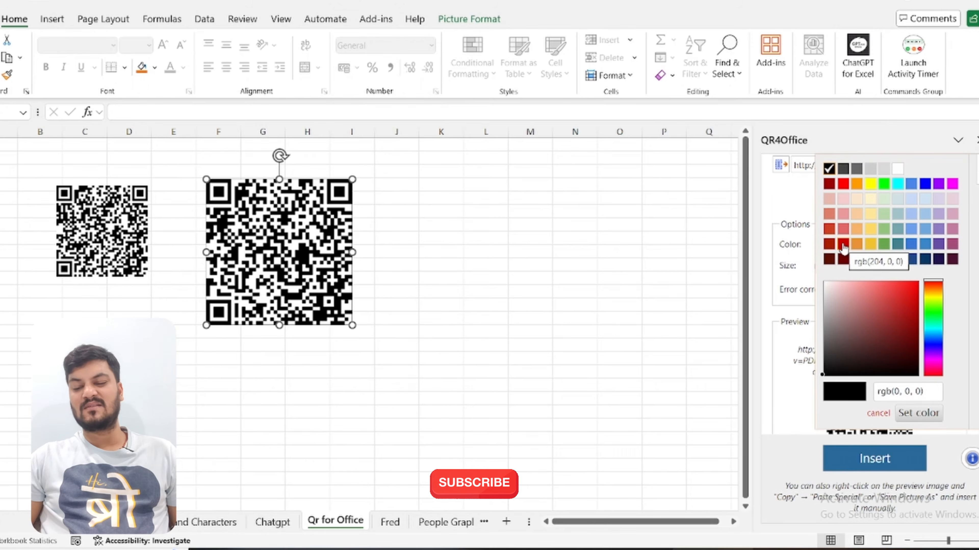
left_click(779, 212)
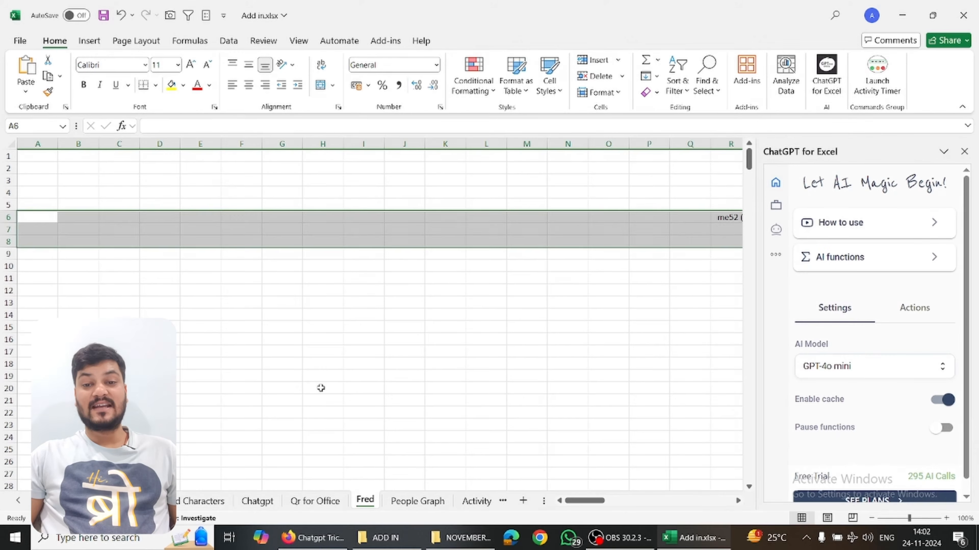
left_click(321, 388)
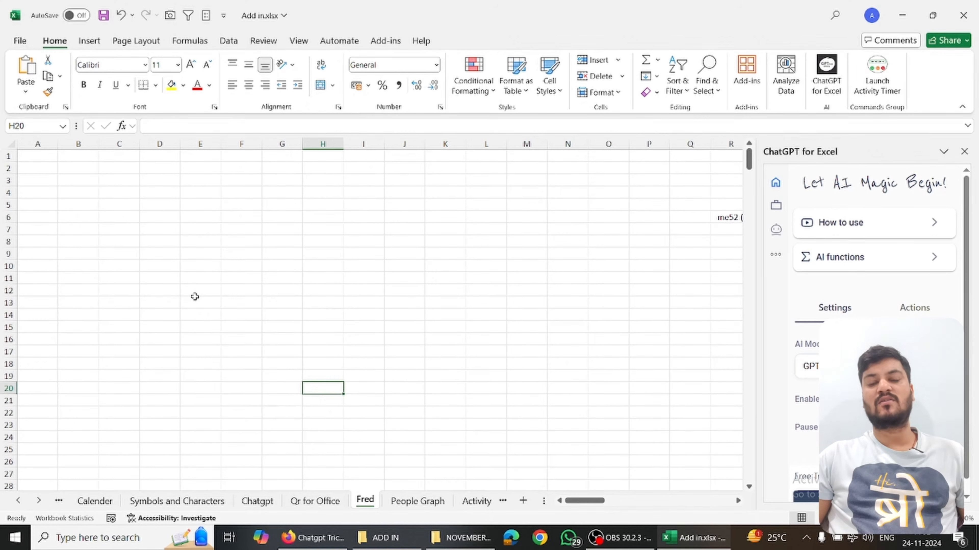
left_click(74, 194)
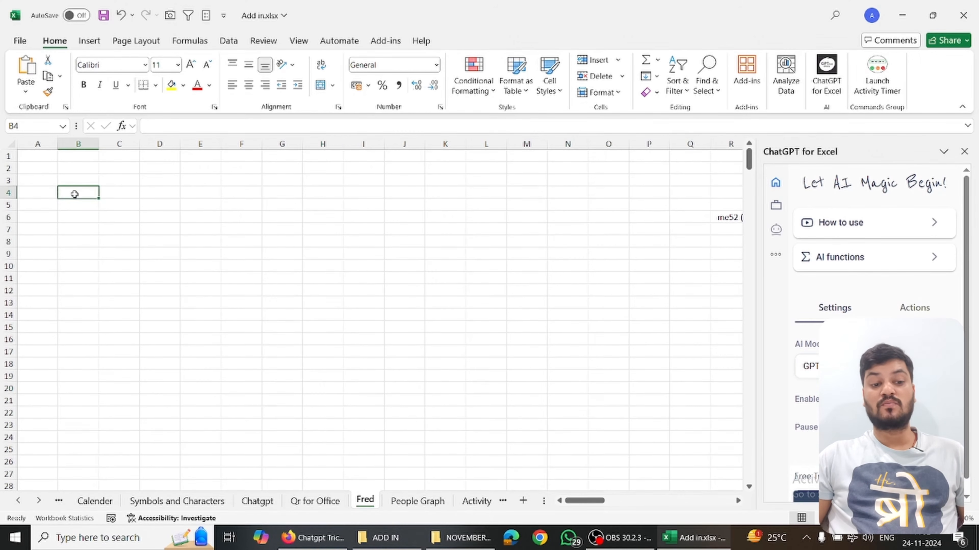
left_click(50, 193)
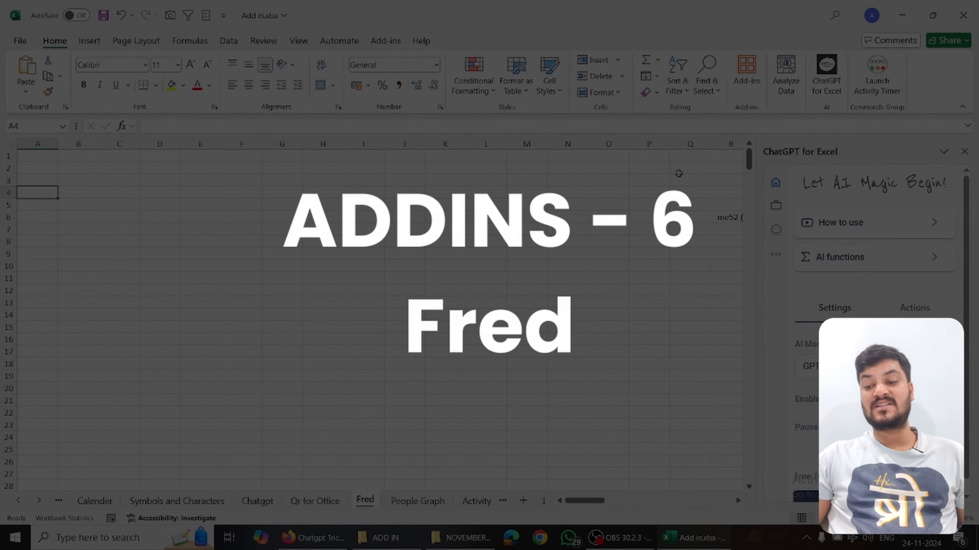
Close the ChatGPT for Excel pane and search the Office add-ins store for "fred"
left_click(964, 152)
left_click(749, 78)
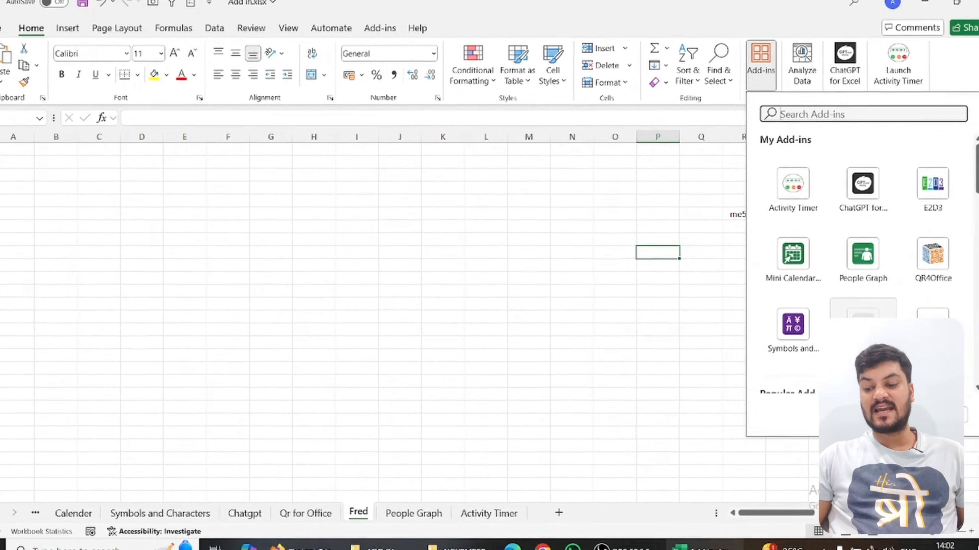
left_click(970, 420)
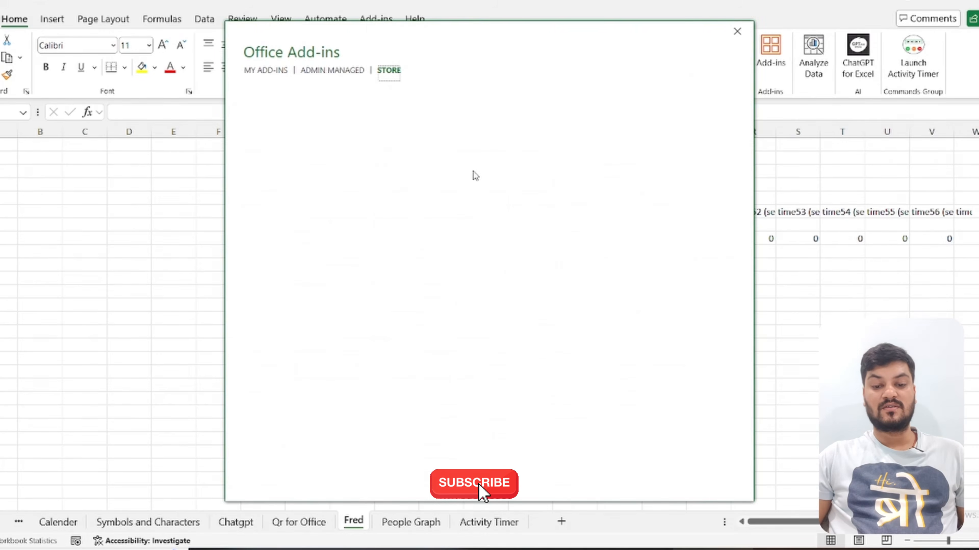
left_click(292, 124)
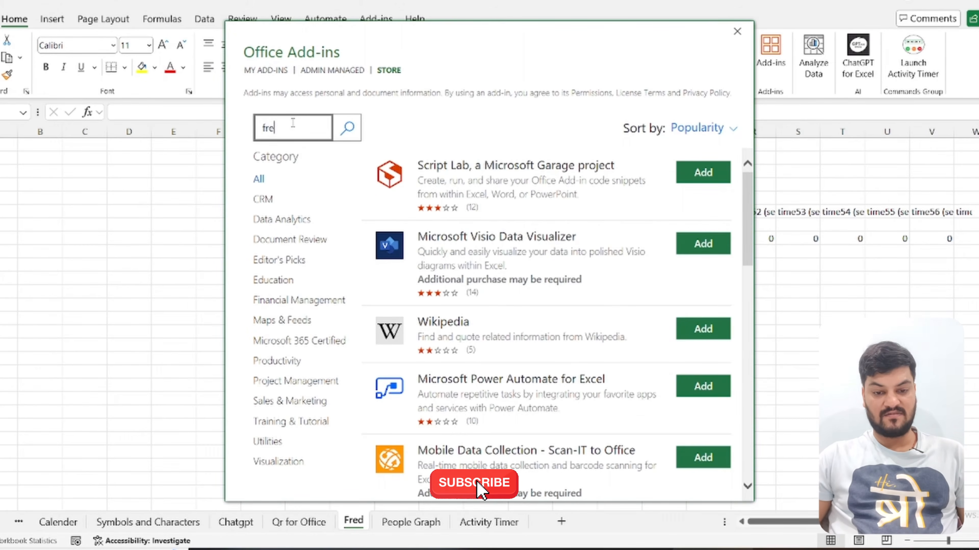
left_click(348, 129)
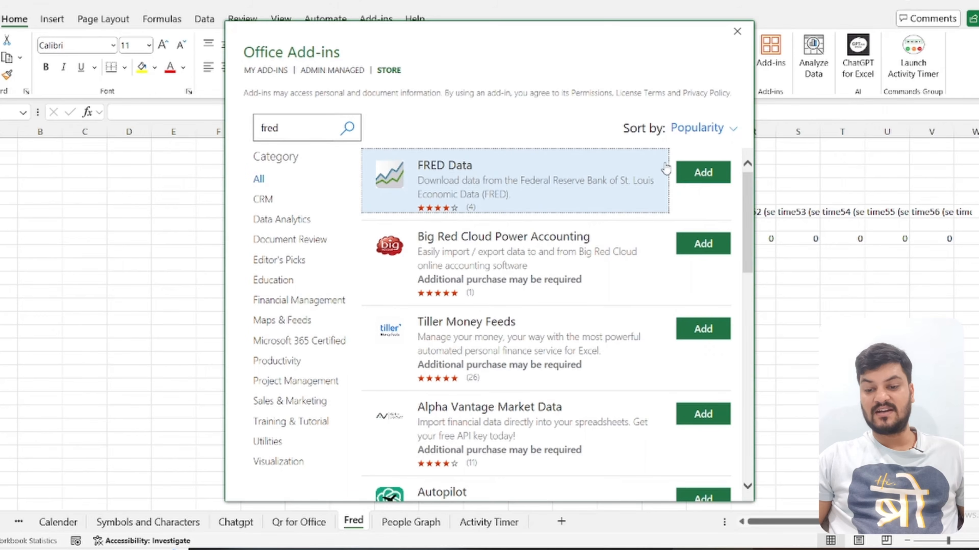
Add the FRED Data add-in, accept its license terms and dismiss its welcome notice
left_click(686, 176)
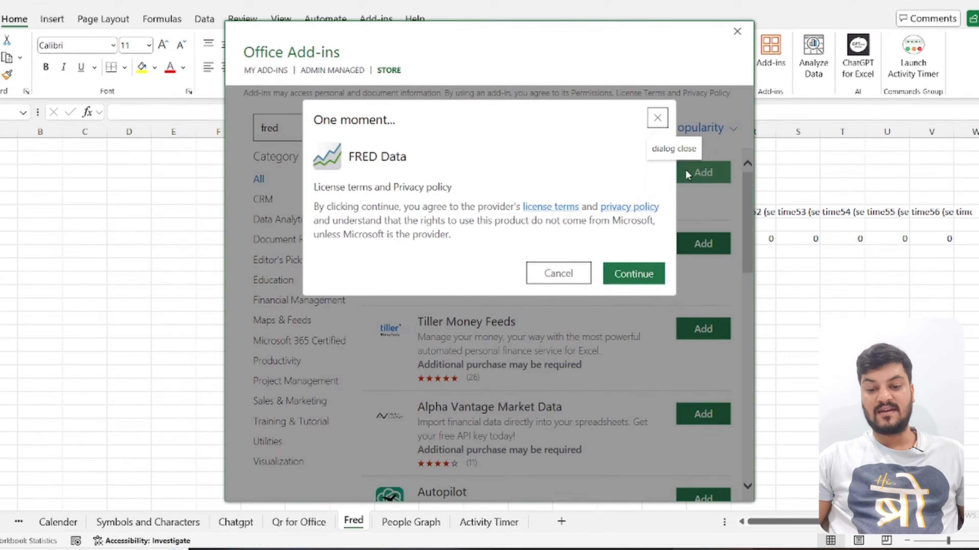
left_click(630, 275)
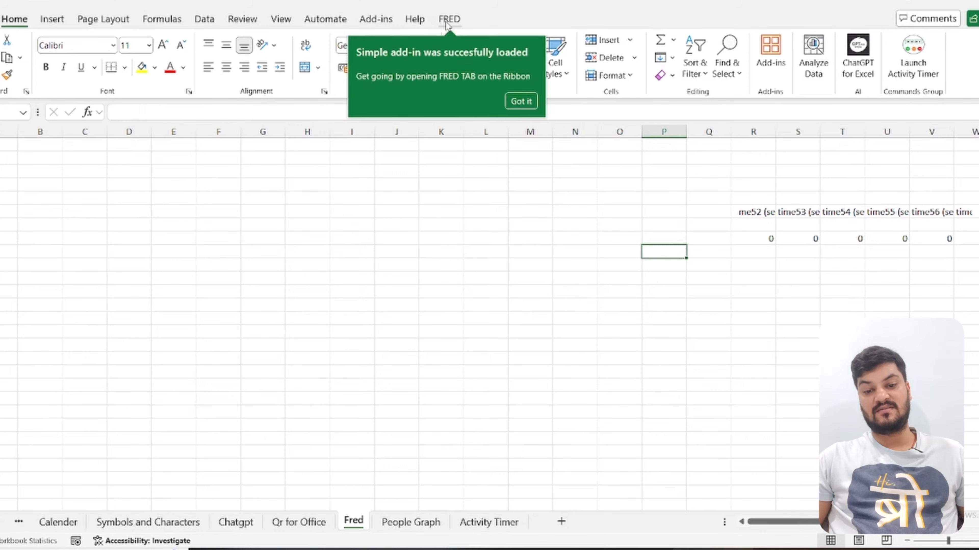
left_click(521, 101)
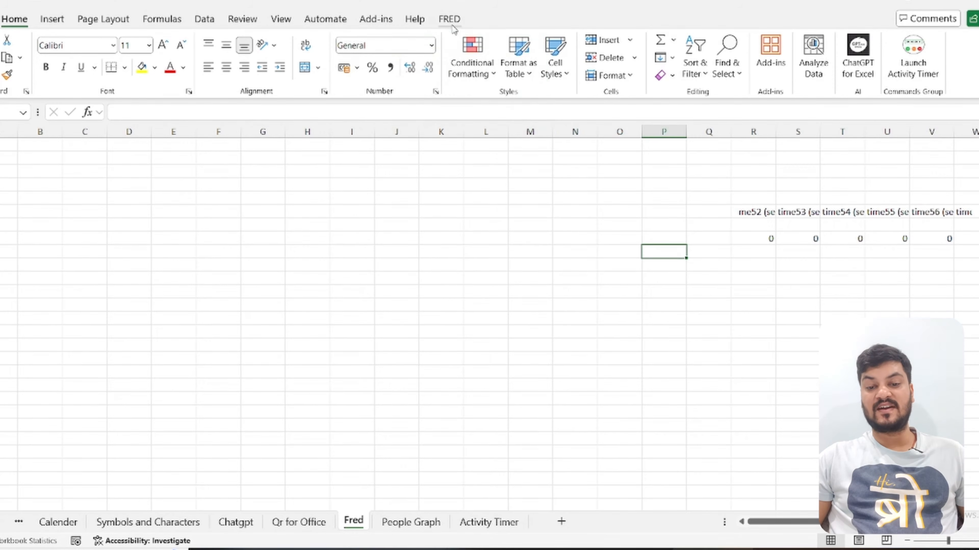
Insert the series code for Japan's Real Imports from FRED's popular international data into the Fred sheet
left_click(452, 22)
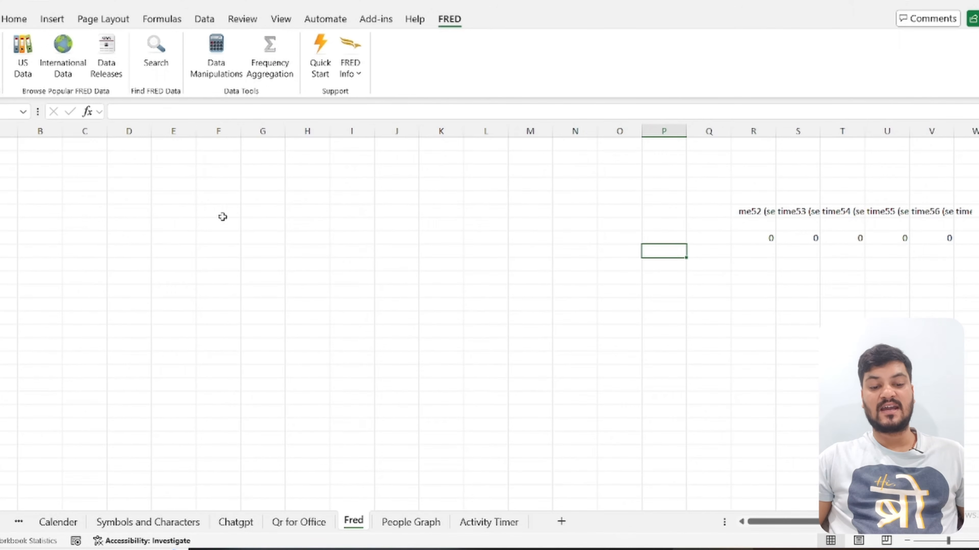
left_click(65, 68)
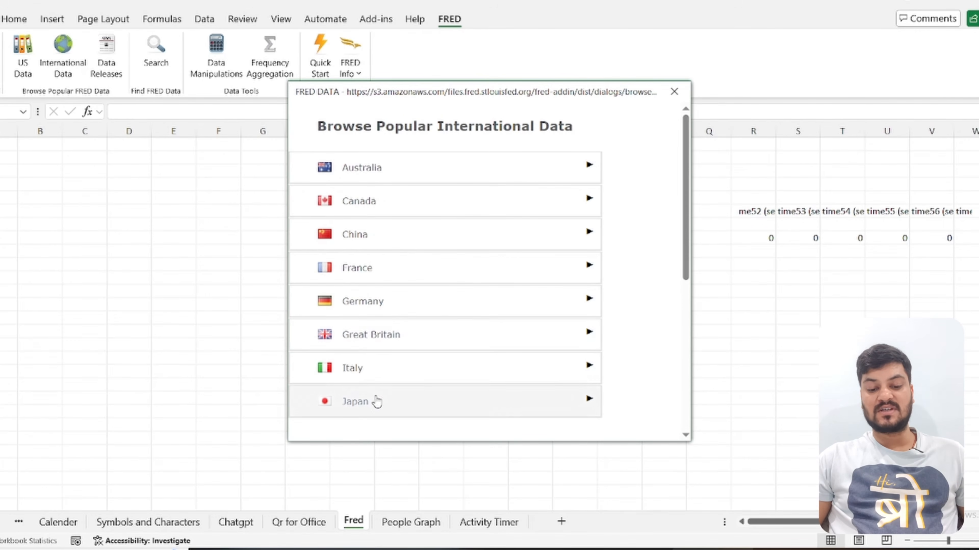
left_click(376, 401)
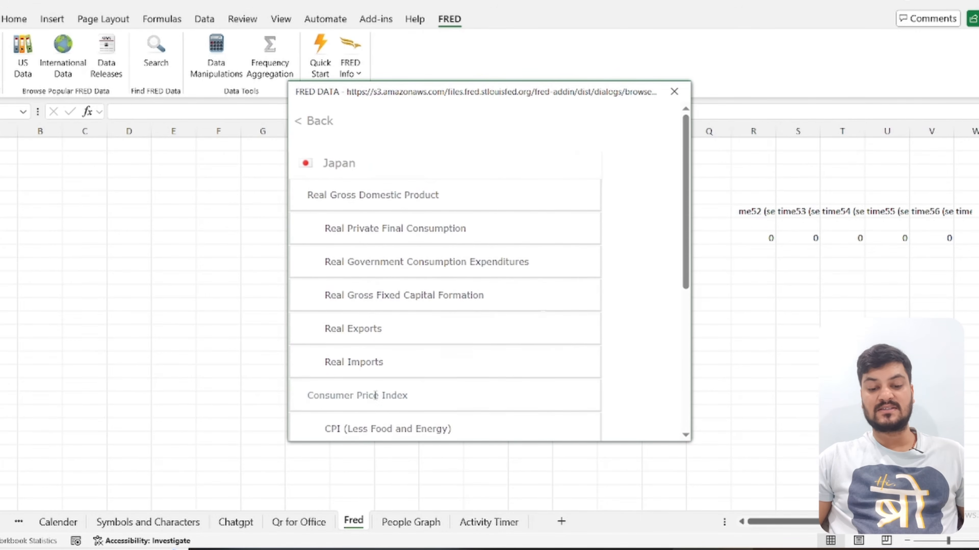
left_click(367, 363)
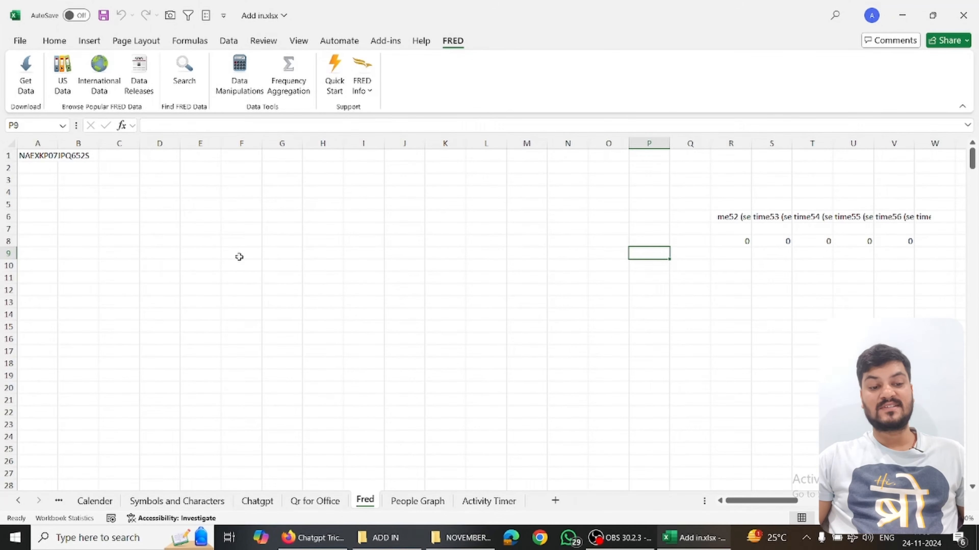
Download the FRED data for the series code in cell A1
left_click(39, 157)
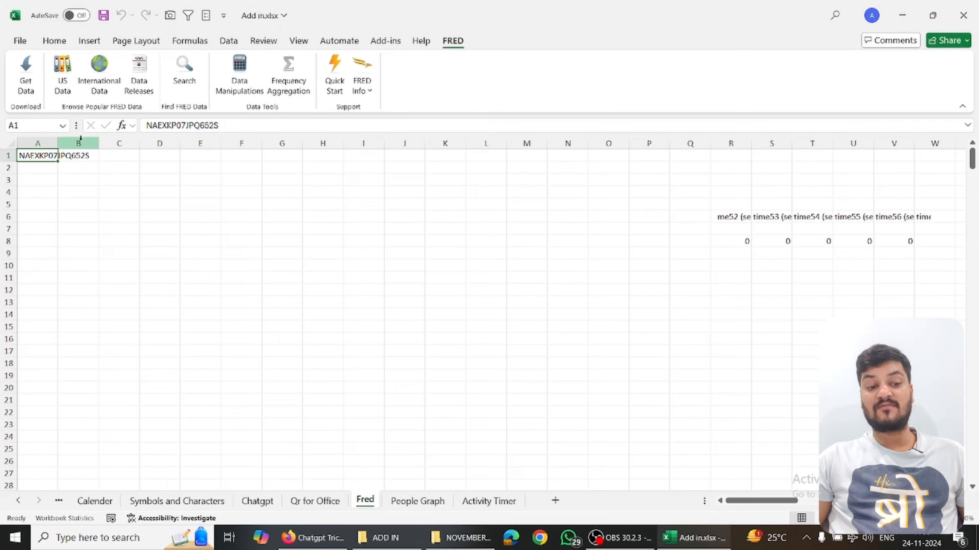
left_click(31, 74)
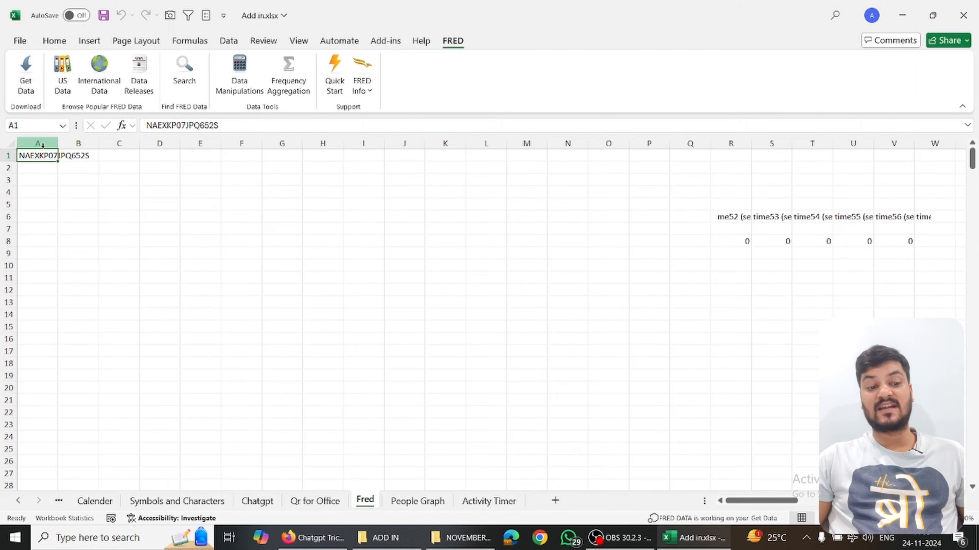
left_click(48, 246)
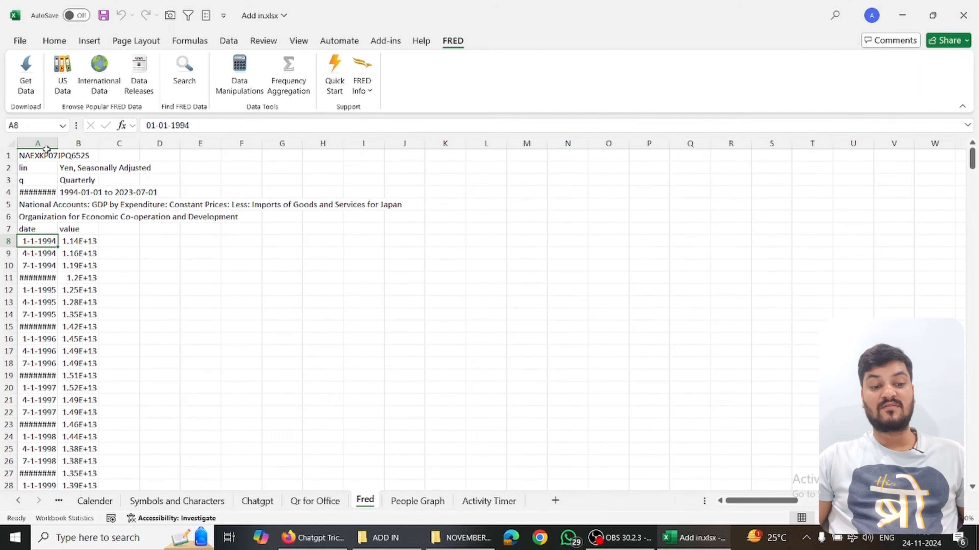
Autofit columns A and B to the downloaded data and look through the dated values
left_click_drag(39, 145, 87, 145)
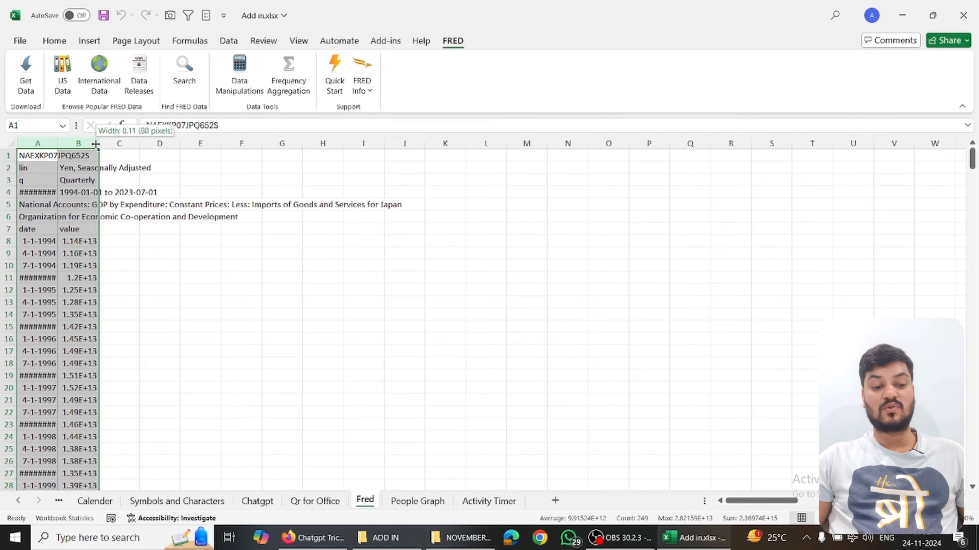
double_click(99, 143)
scroll(377, 342, "down", 18)
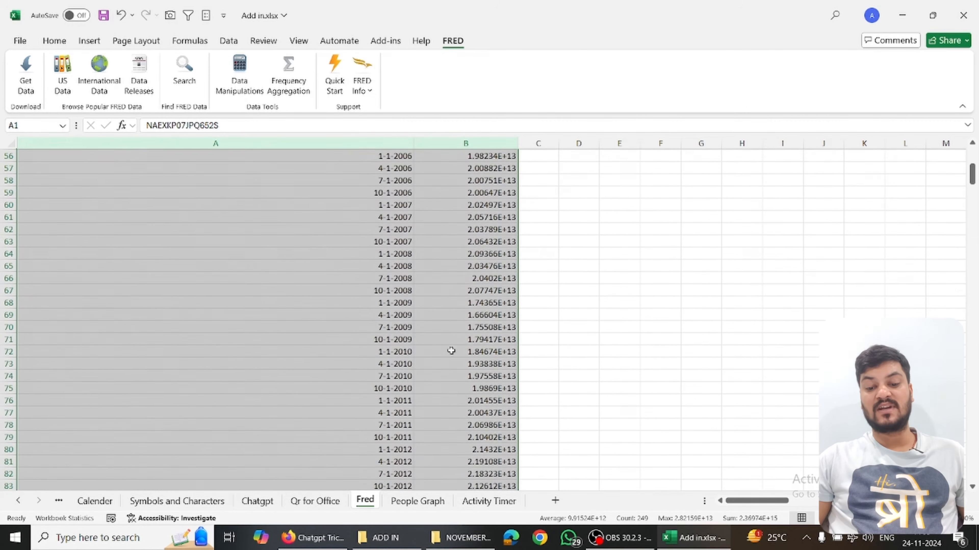
left_click(512, 143)
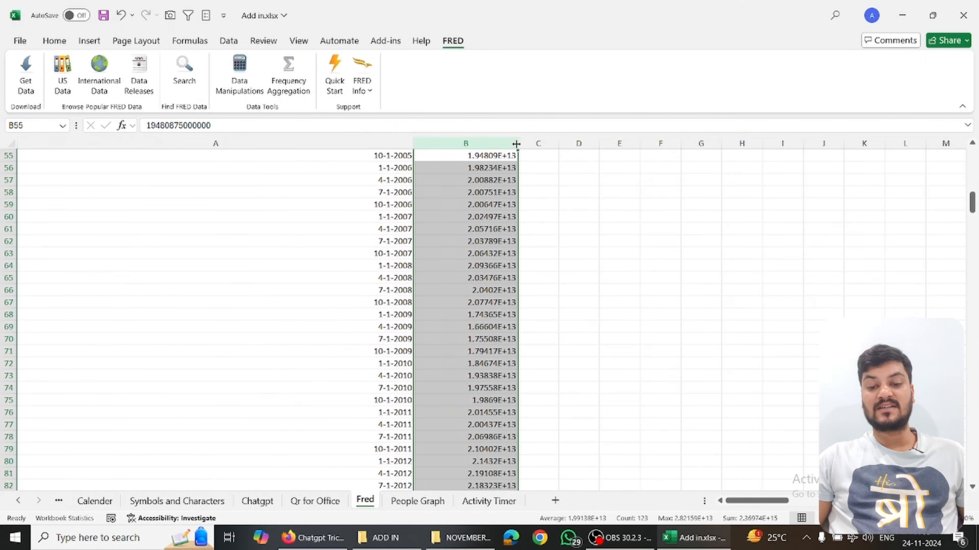
double_click(517, 144)
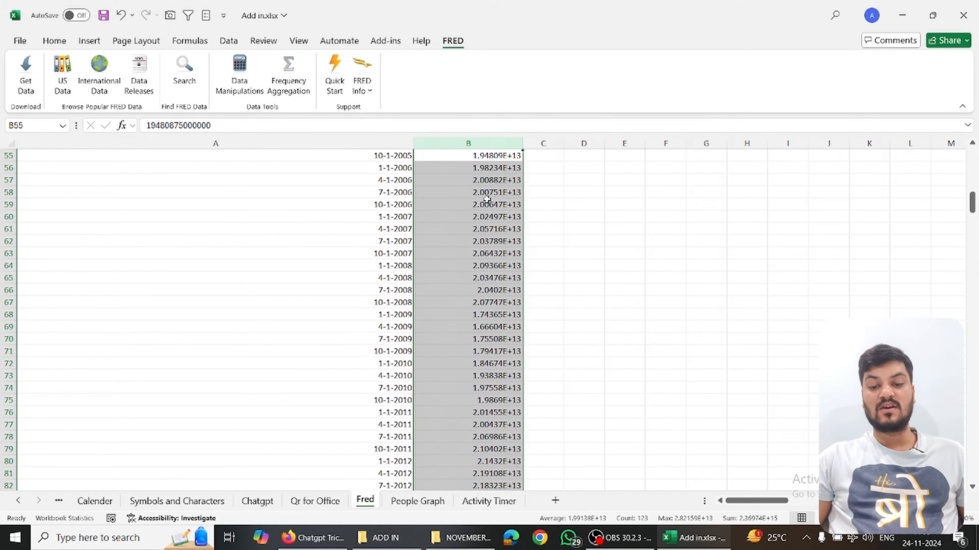
scroll(440, 284, "up", 18)
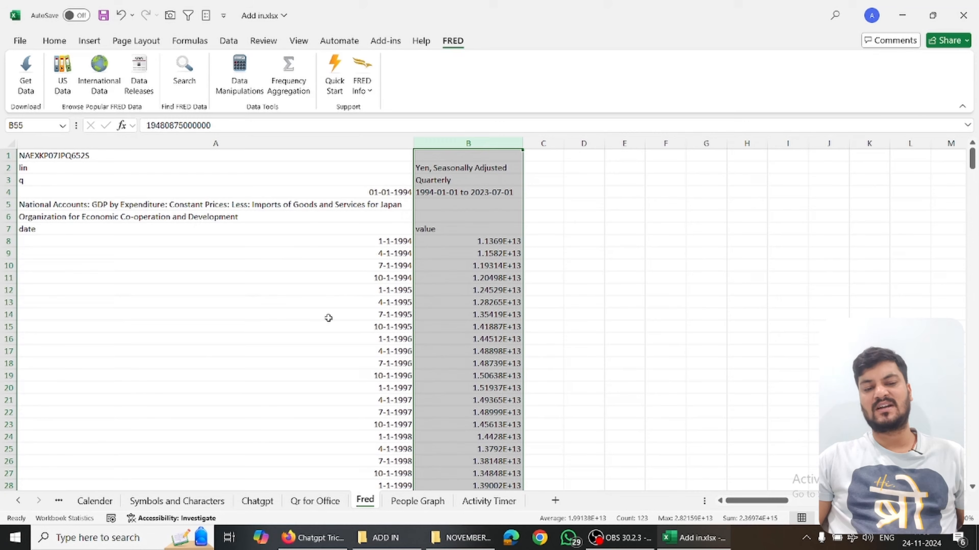
Look through FRED's list of popular data releases, then close it
left_click(139, 88)
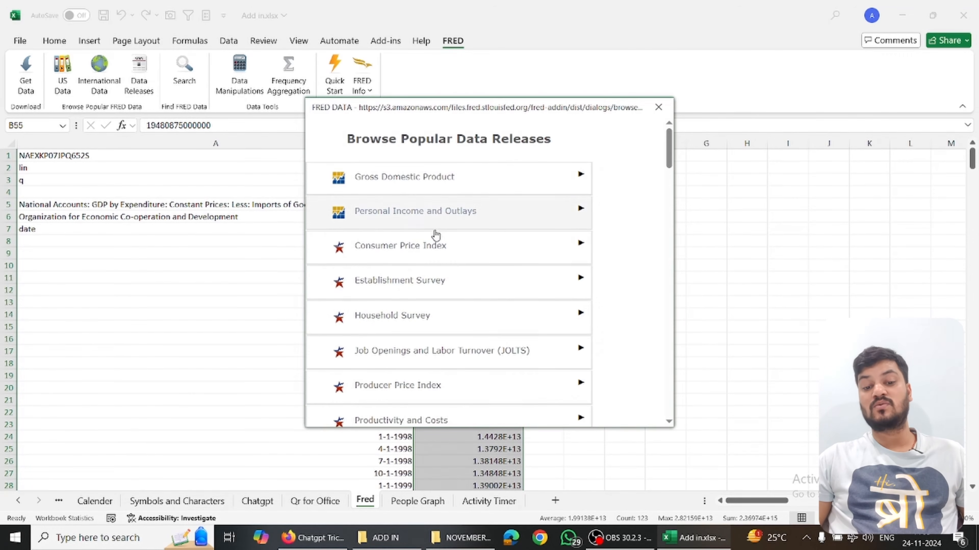
scroll(452, 312, "down", 5)
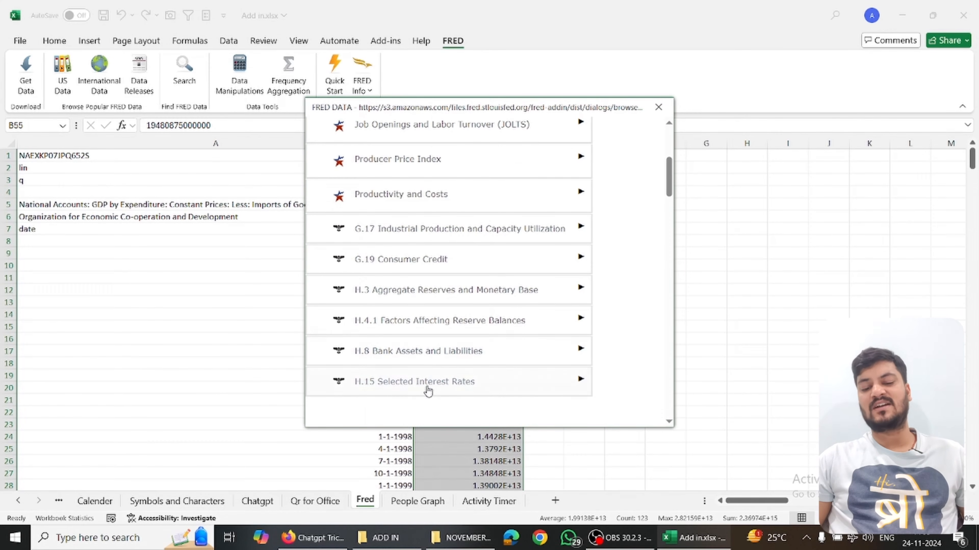
scroll(435, 256, "up", 5)
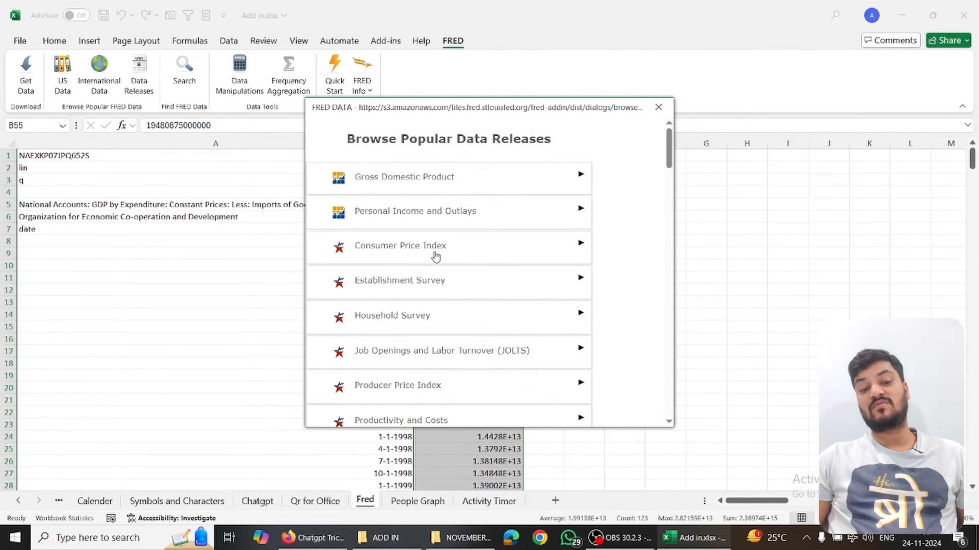
left_click(658, 107)
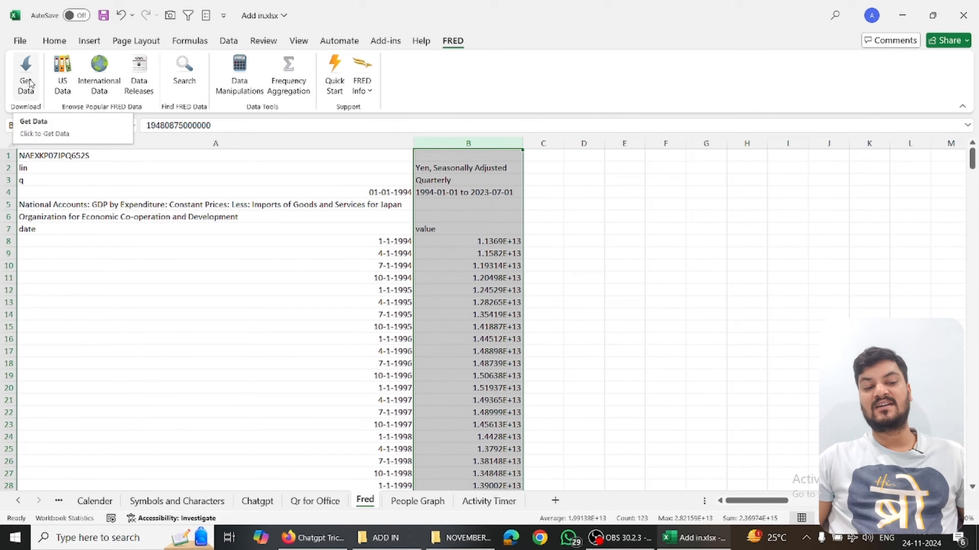
Select the series code cell on the Fred sheet, then switch to the People Graph sheet
left_click(39, 154)
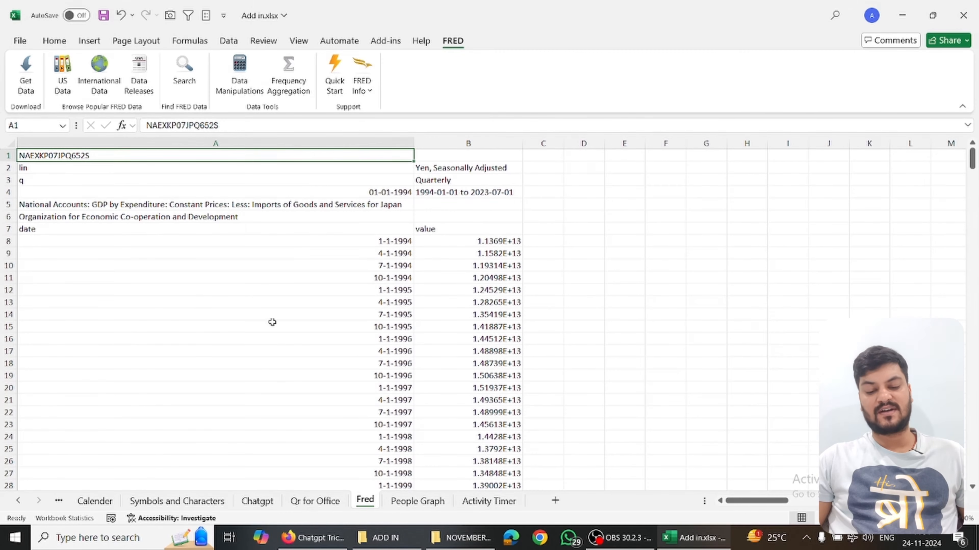
left_click(409, 502)
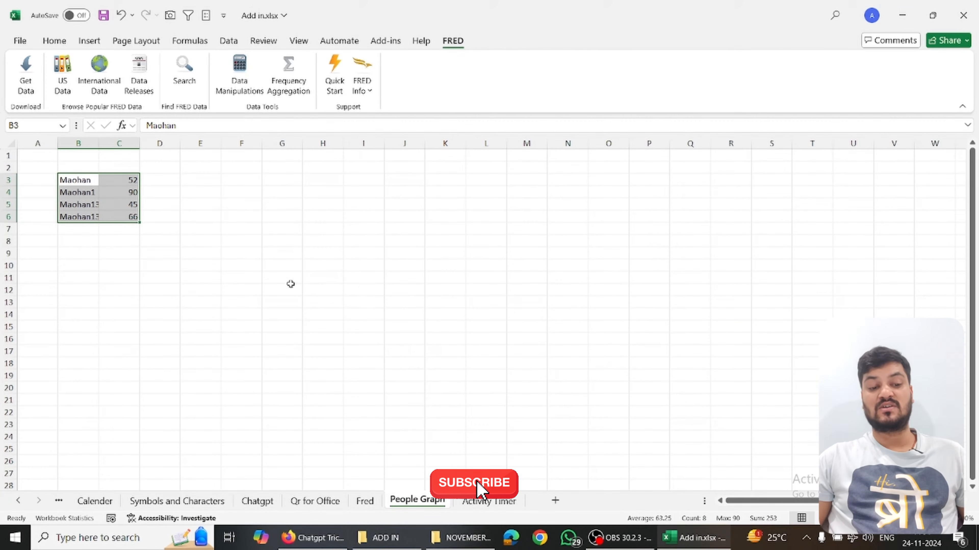
Insert a People Graph add-in object on the People Graph sheet
double_click(226, 251)
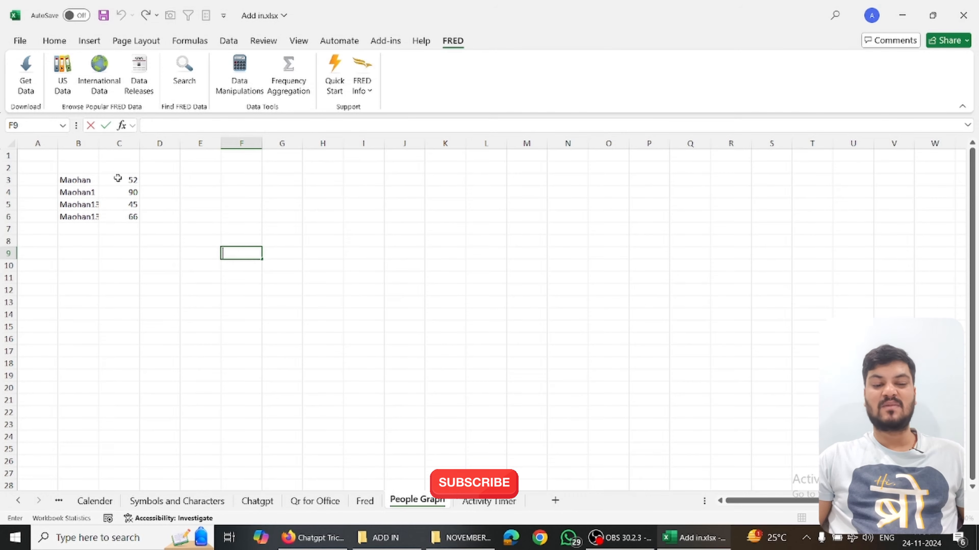
left_click_drag(118, 177, 124, 218)
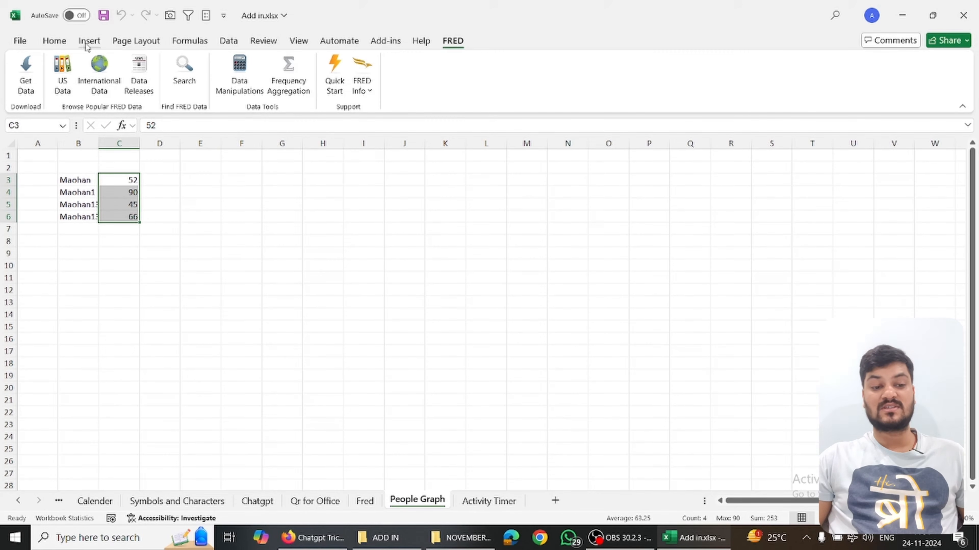
left_click(59, 44)
left_click(485, 266)
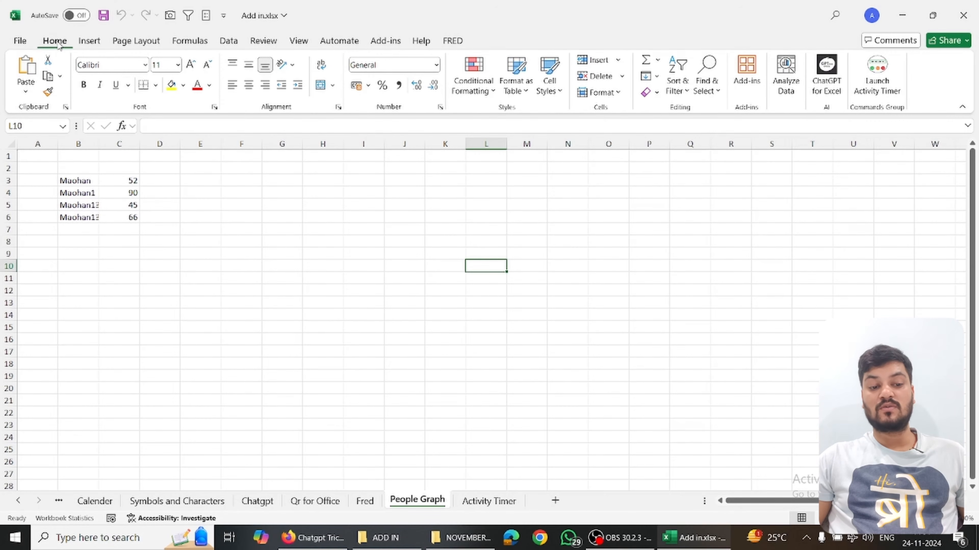
left_click(746, 77)
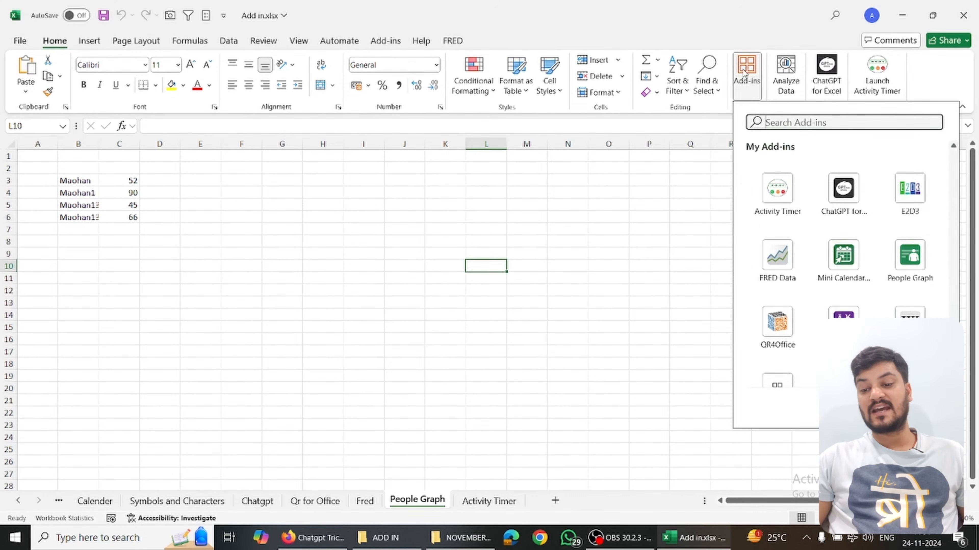
left_click(907, 267)
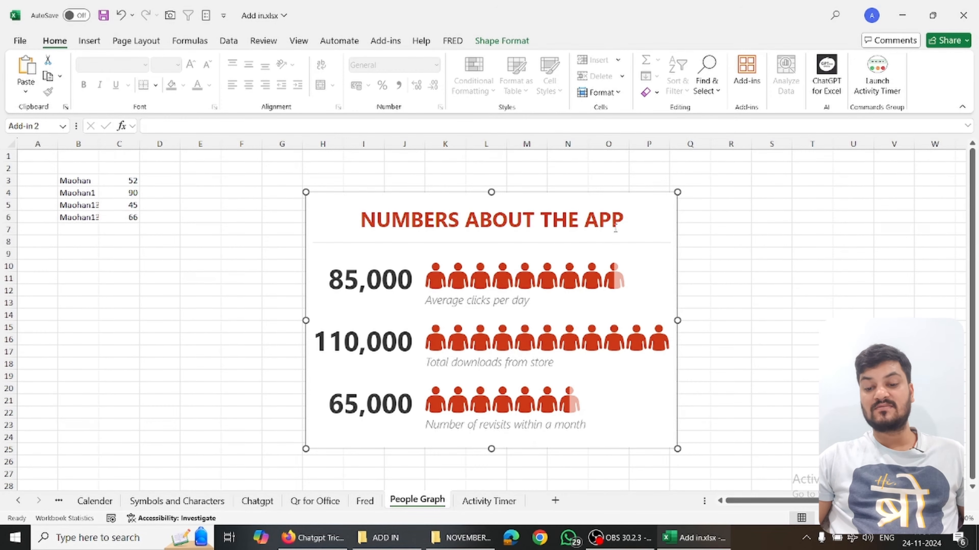
Look through the type and theme options in the People Graph settings
left_click(646, 209)
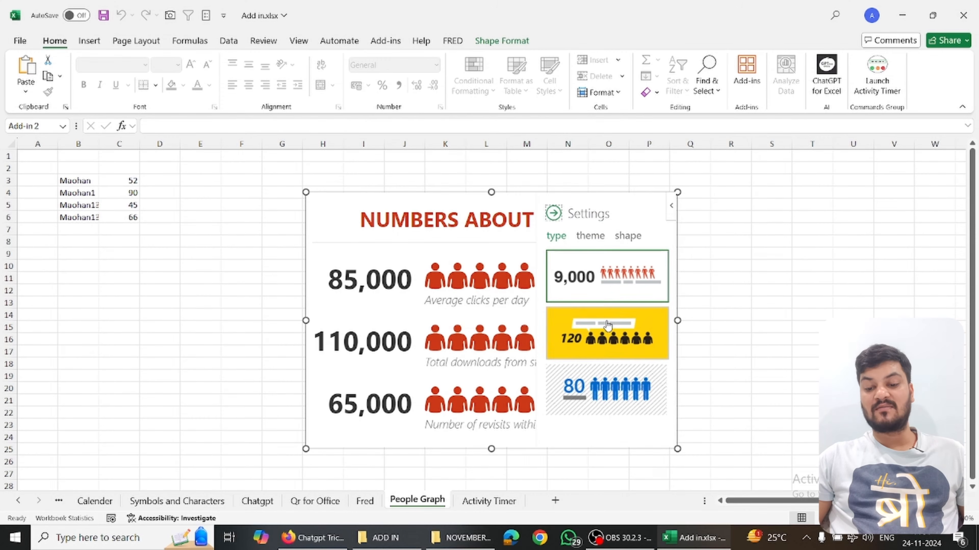
scroll(603, 397, "down", 2)
scroll(603, 397, "up", 2)
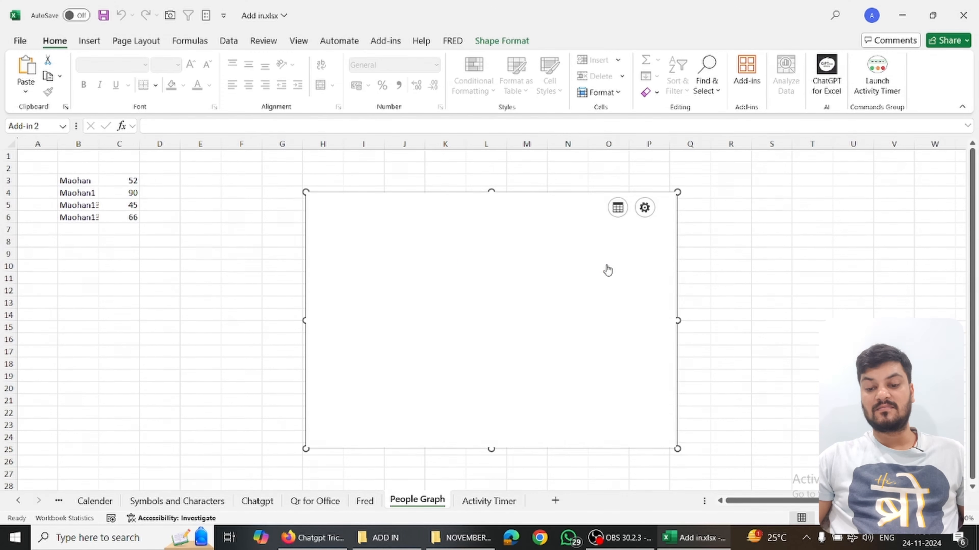
left_click(590, 236)
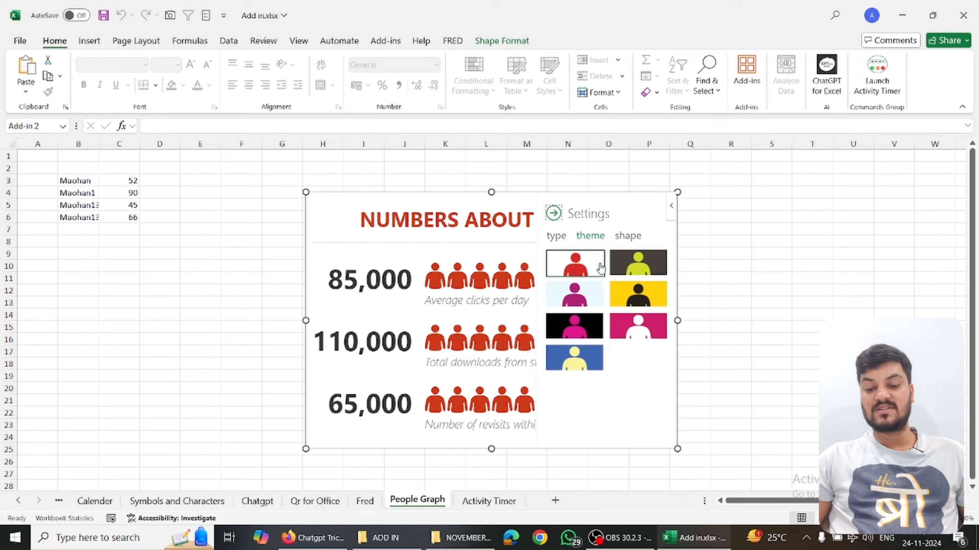
Try the heart, money bag and jacket shapes on the graph, return to the person shape and close the settings
left_click(626, 240)
left_click(590, 295)
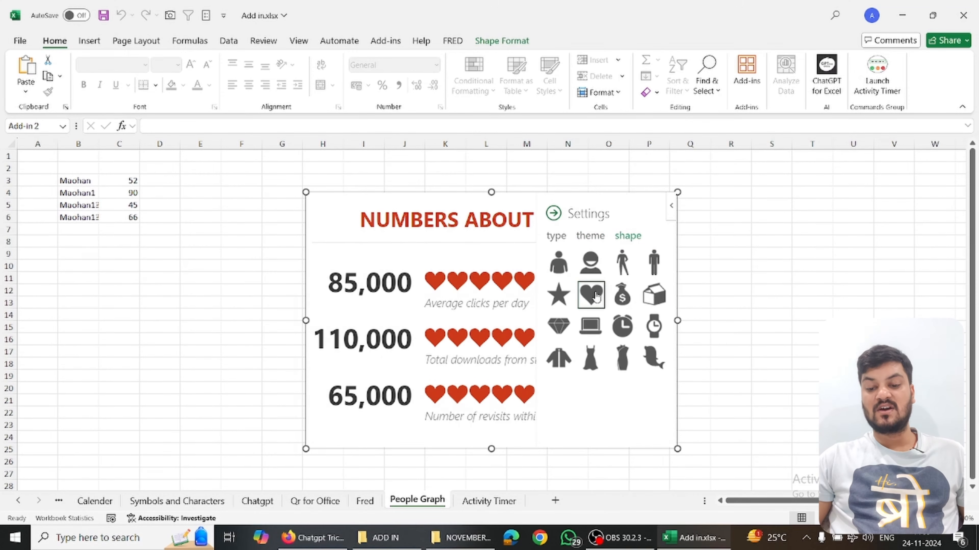
left_click(623, 302)
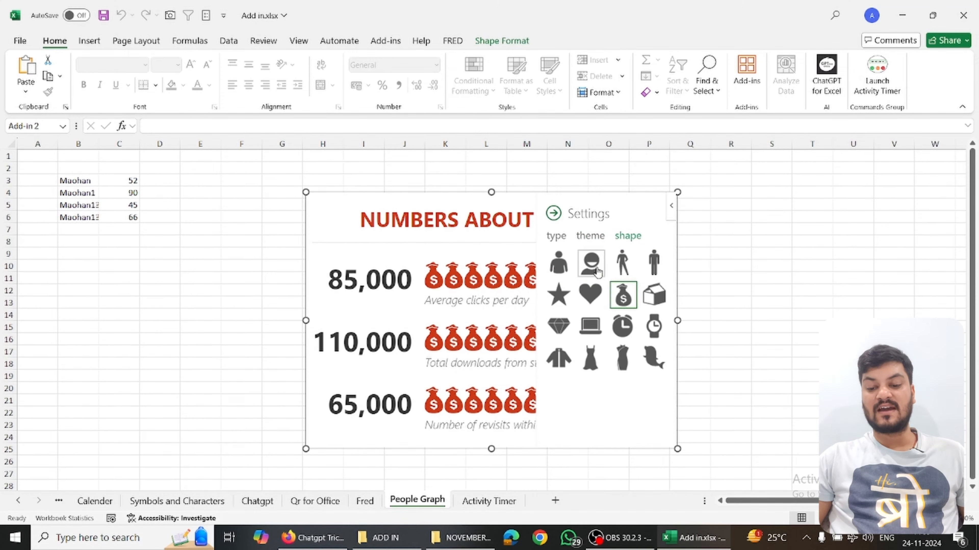
left_click(566, 355)
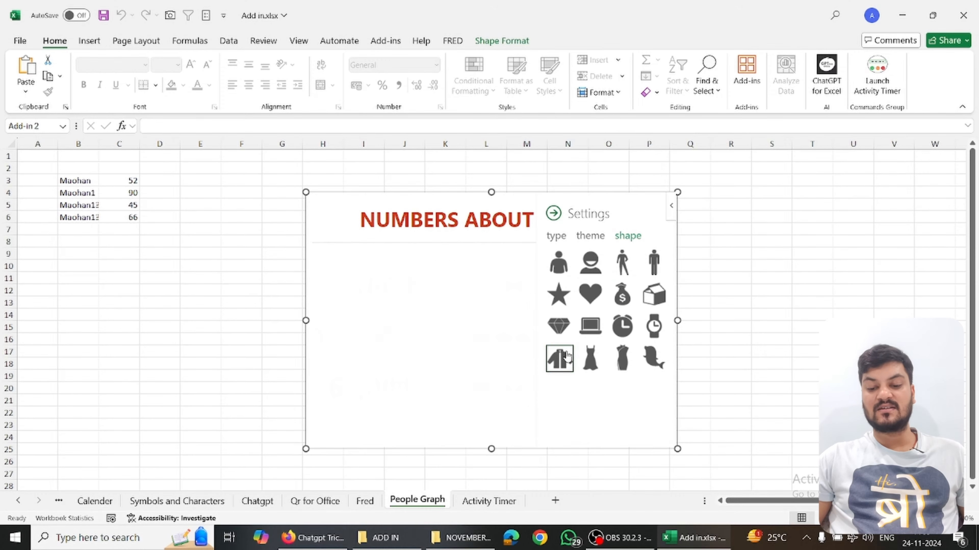
left_click(562, 270)
left_click(554, 213)
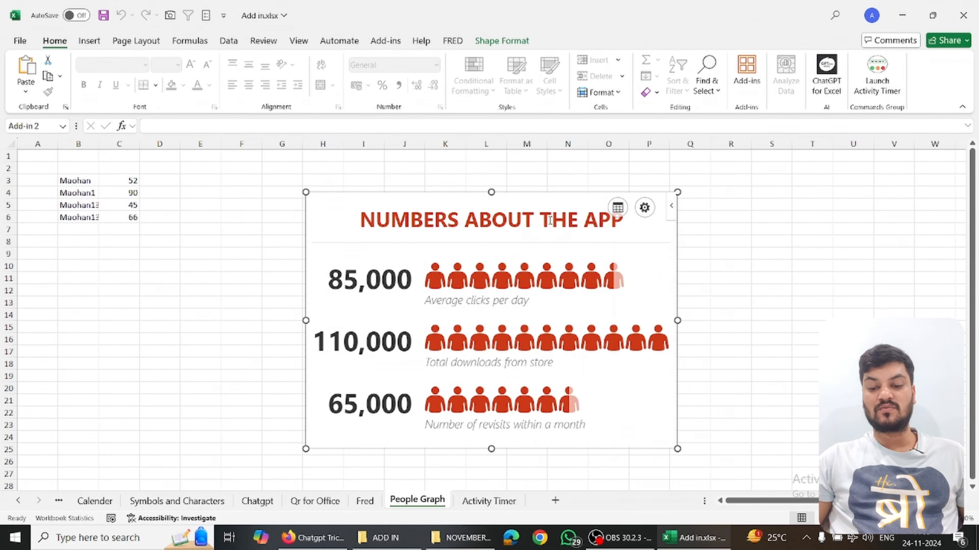
Create the people graph from the names and values in B3:C6
left_click(617, 208)
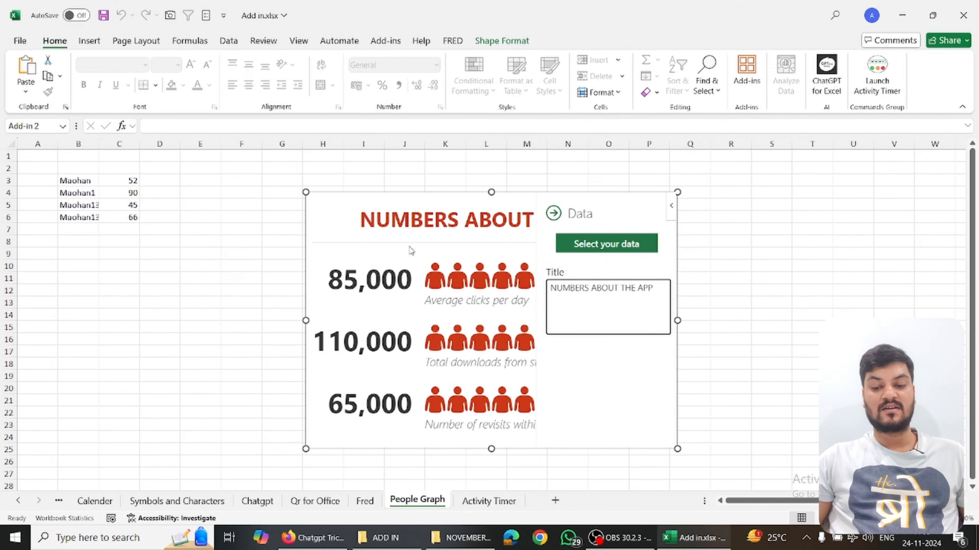
left_click(598, 245)
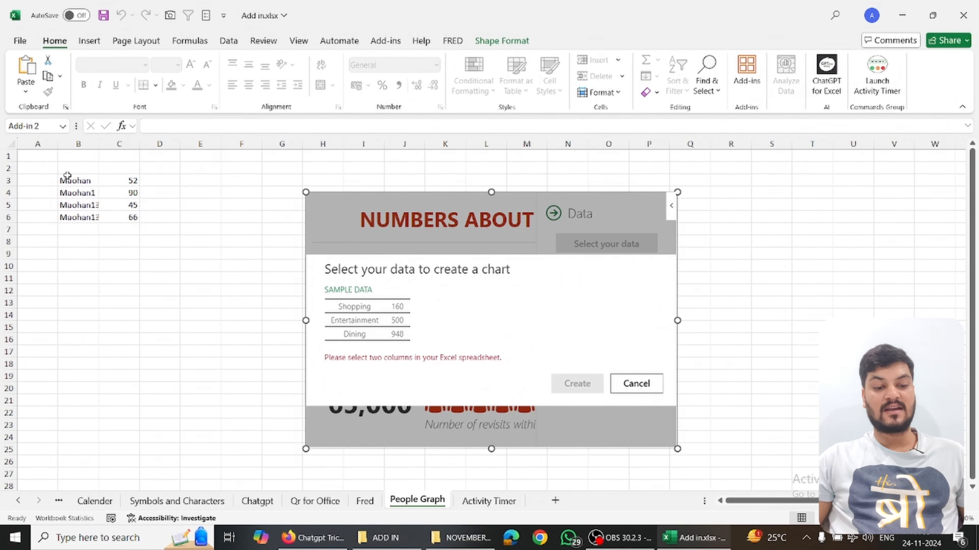
left_click_drag(68, 178, 139, 220)
left_click(573, 384)
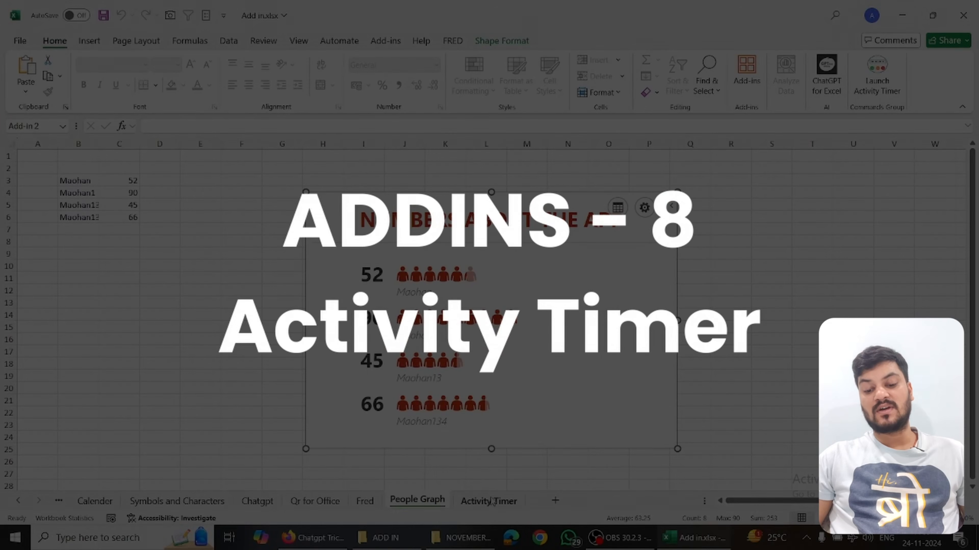
Switch to the Activity Timer sheet and launch the Activity Timer add-in
left_click(488, 501)
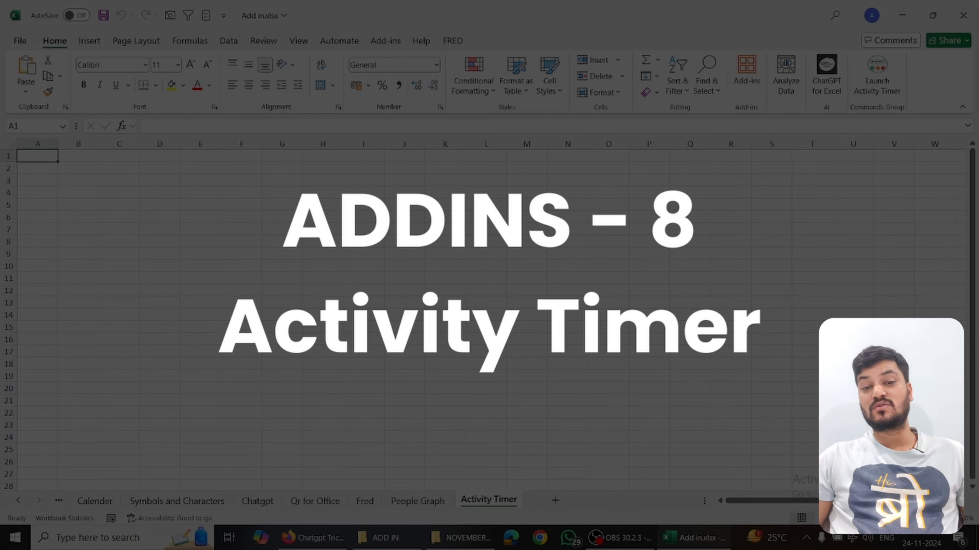
left_click(319, 217)
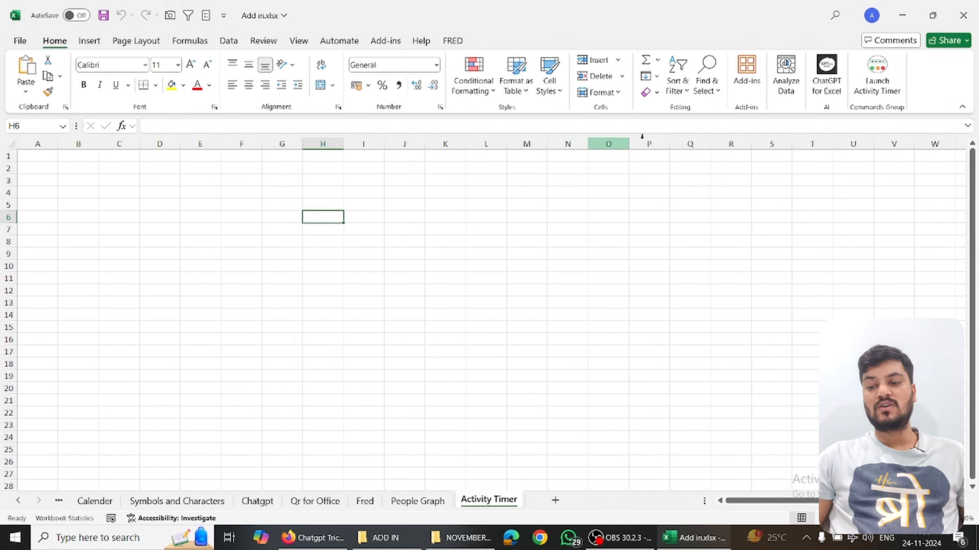
left_click(884, 72)
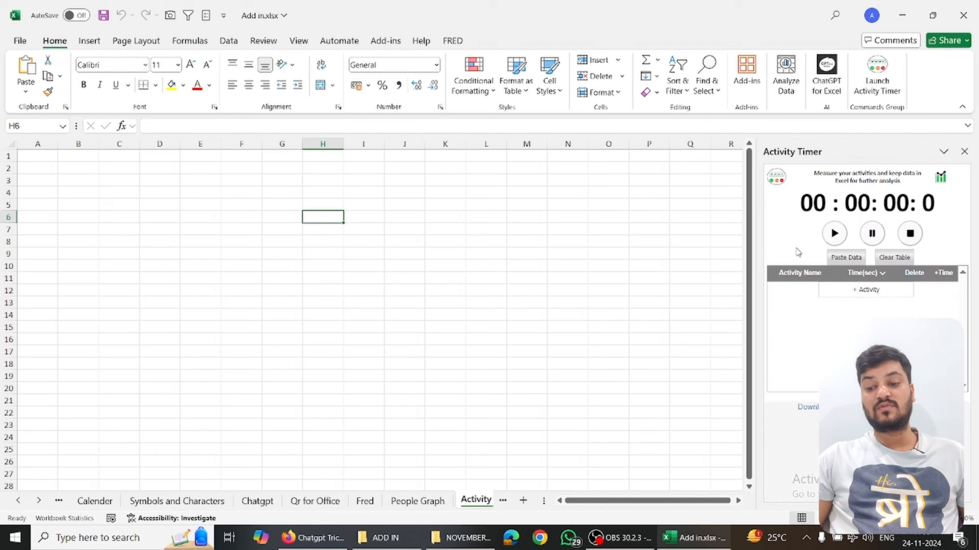
Add an activity named Client 1 and record its time by starting and stopping the timer
left_click(858, 295)
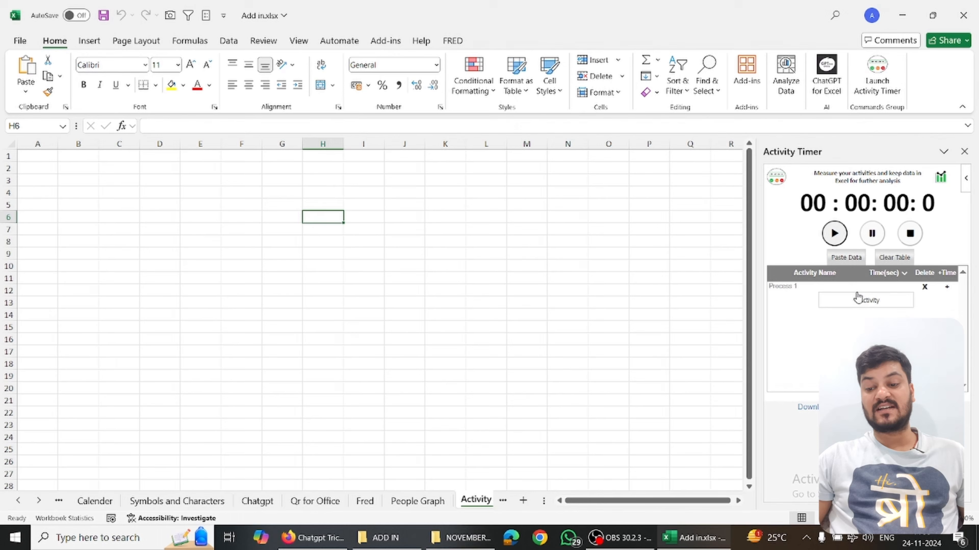
left_click(811, 287)
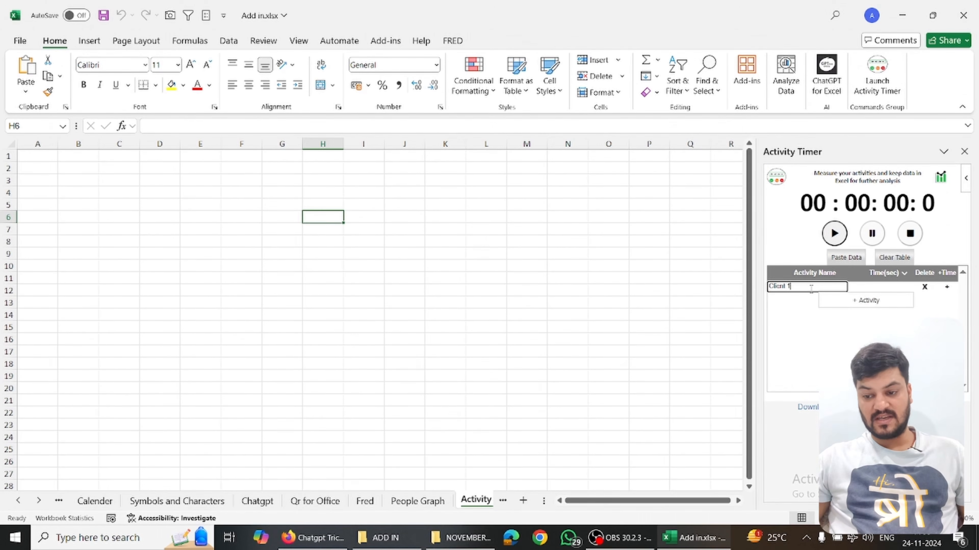
type("Client 1")
left_click(834, 233)
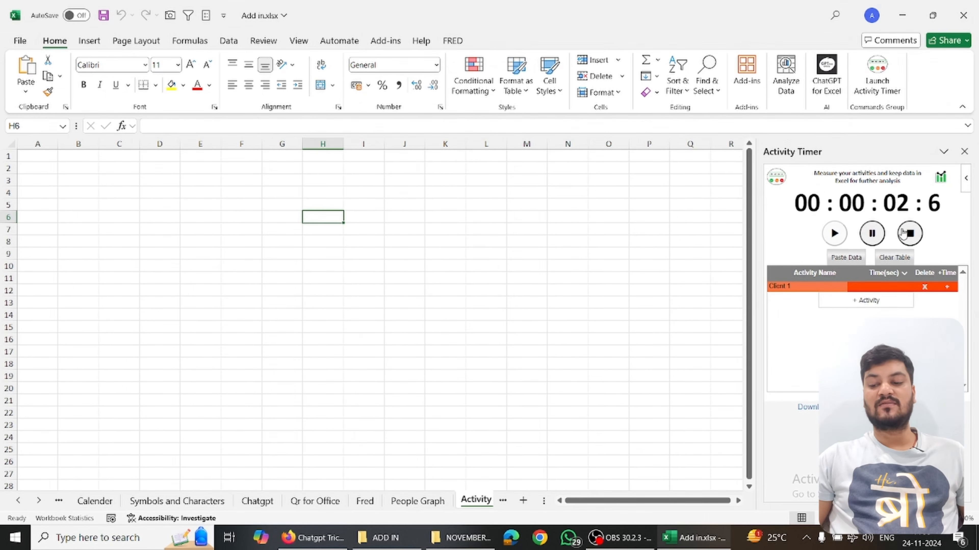
left_click(908, 236)
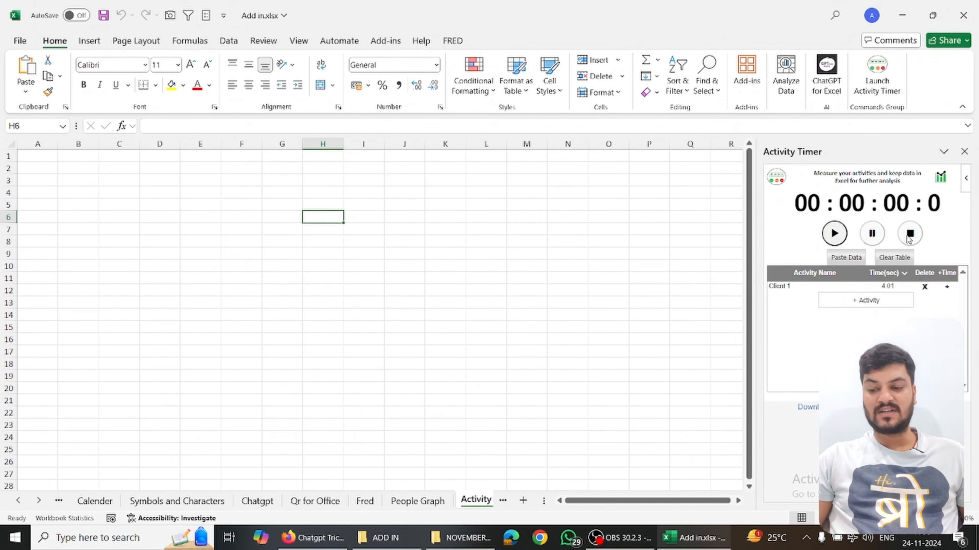
Add a second activity named Project 2 and record its time with the timer
left_click(867, 300)
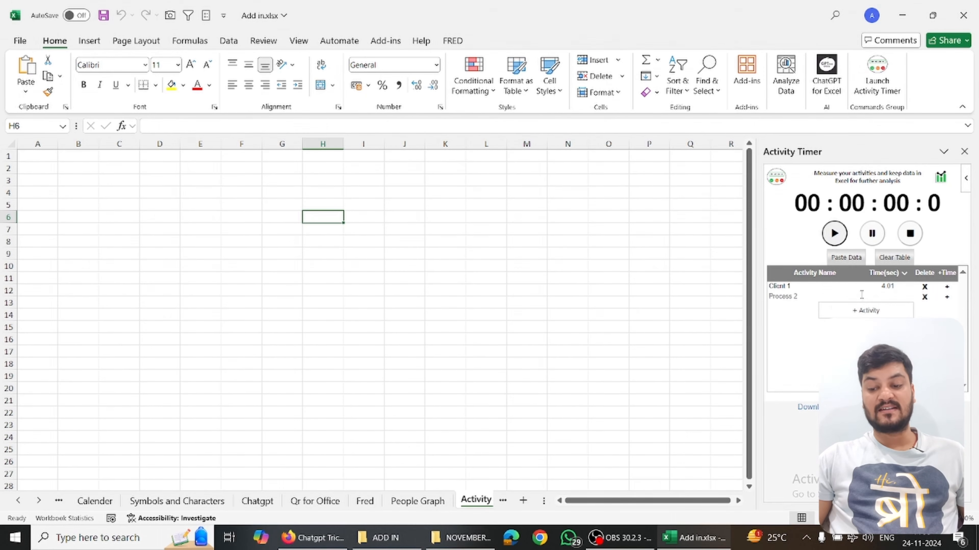
left_click(798, 297)
type("Project 2")
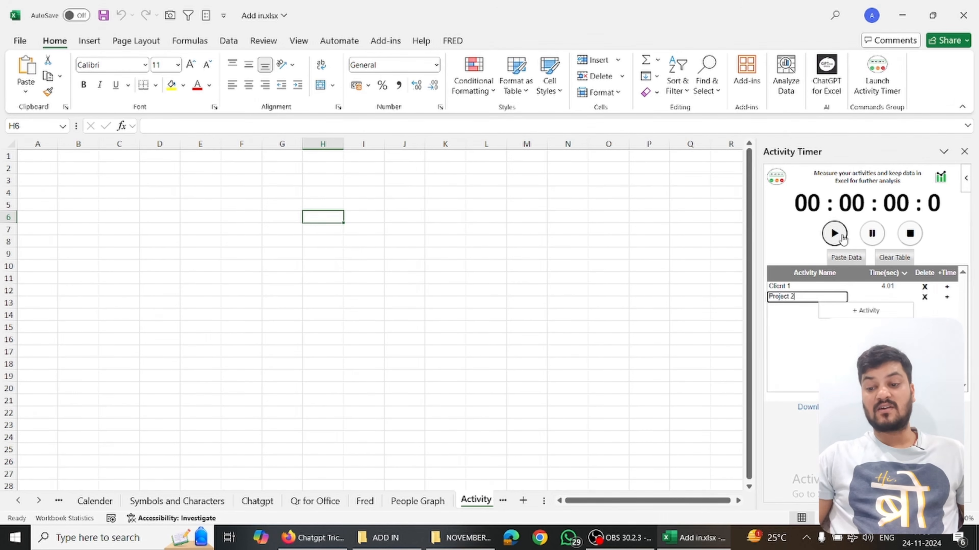
left_click(832, 234)
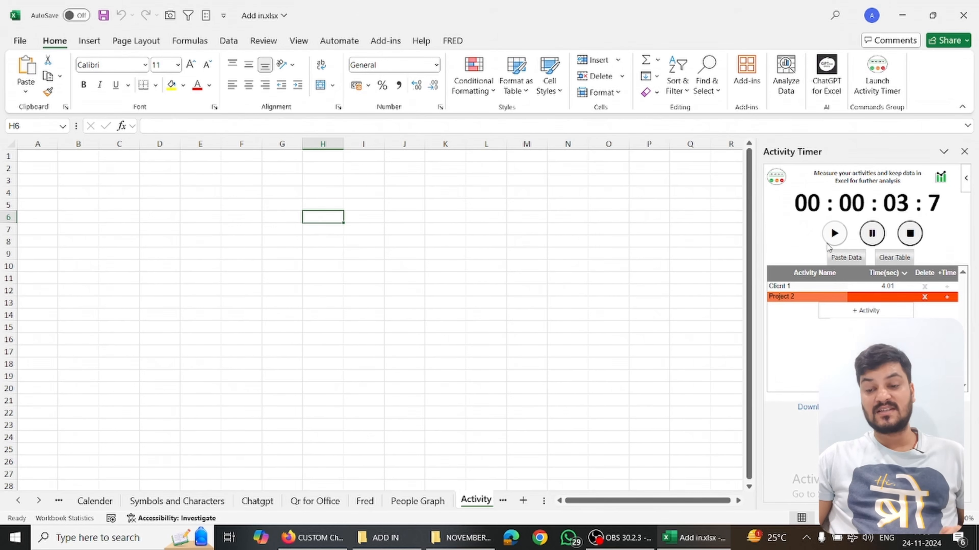
left_click(910, 233)
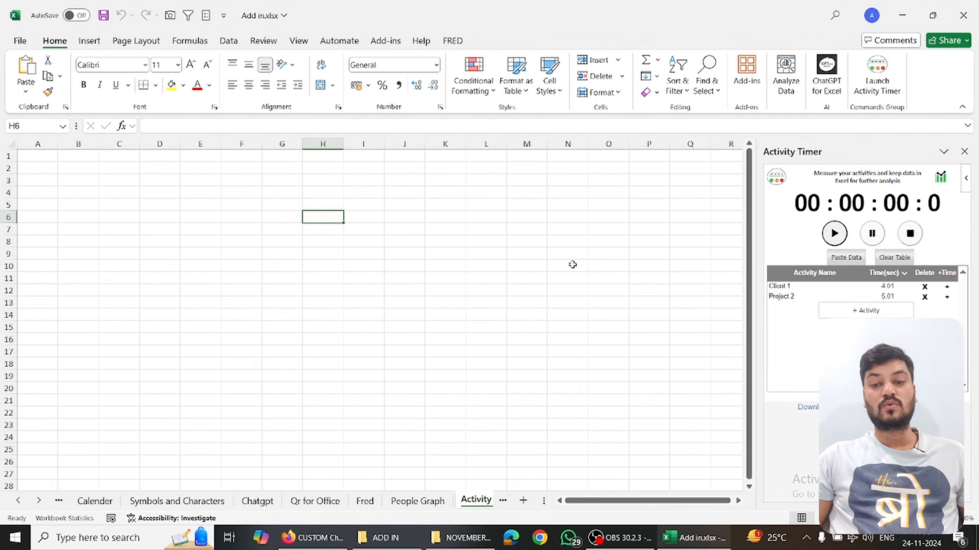
Paste the recorded activity data into the sheet starting at cell D5 and review the activity names and times
left_click(144, 205)
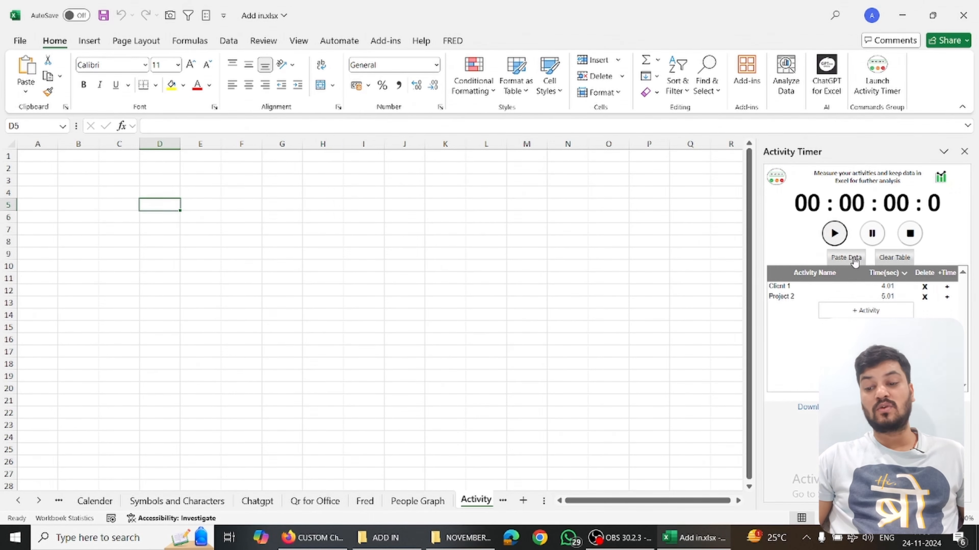
left_click(846, 258)
left_click(370, 303)
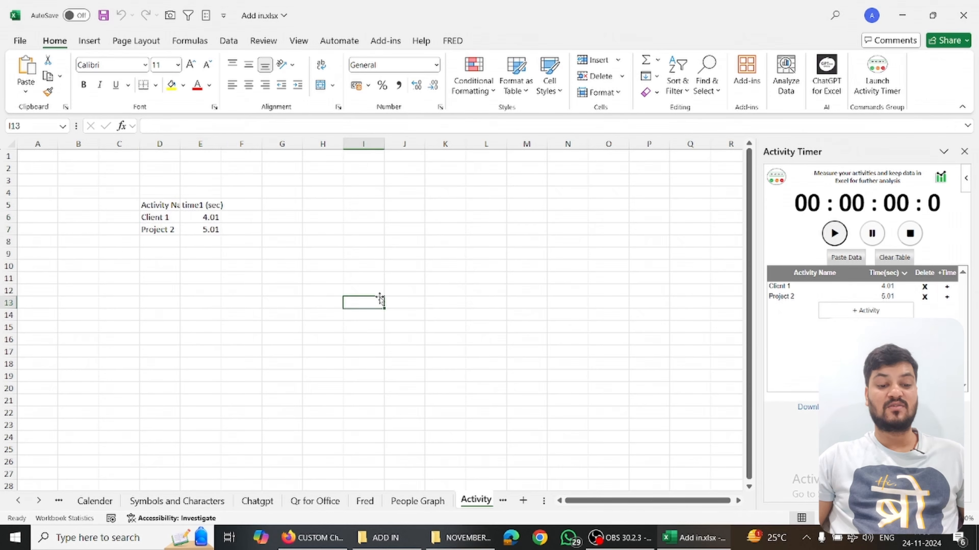
left_click(156, 217)
left_click(208, 217)
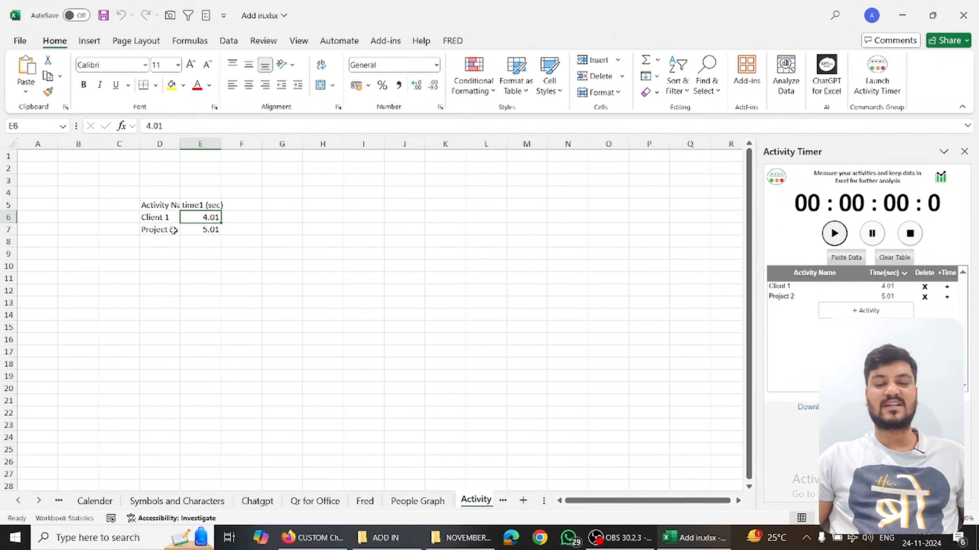
left_click(162, 230)
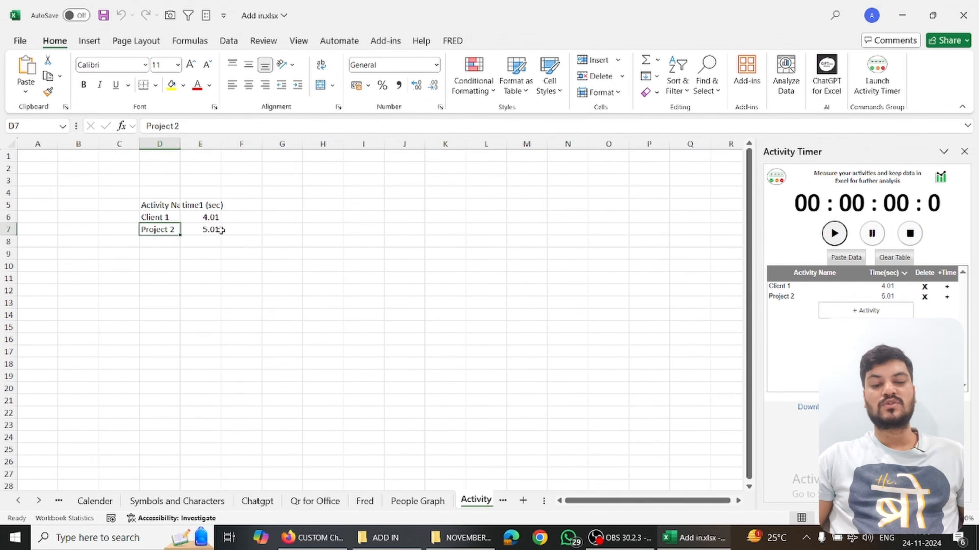
left_click(211, 229)
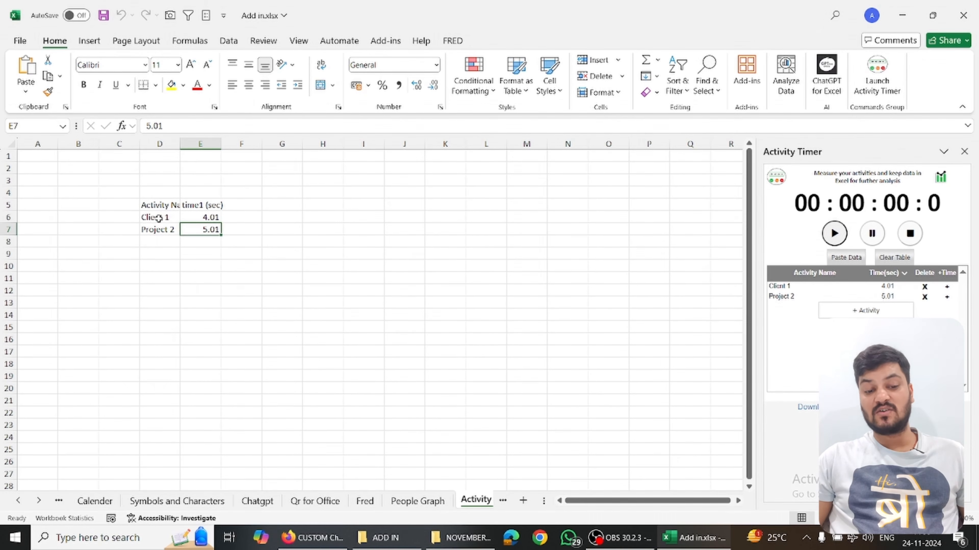
left_click_drag(164, 219, 160, 305)
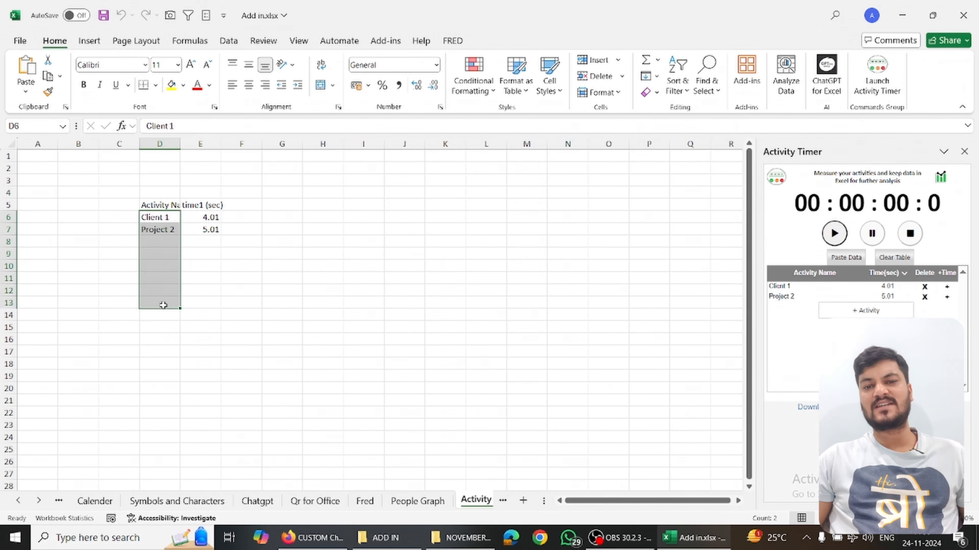